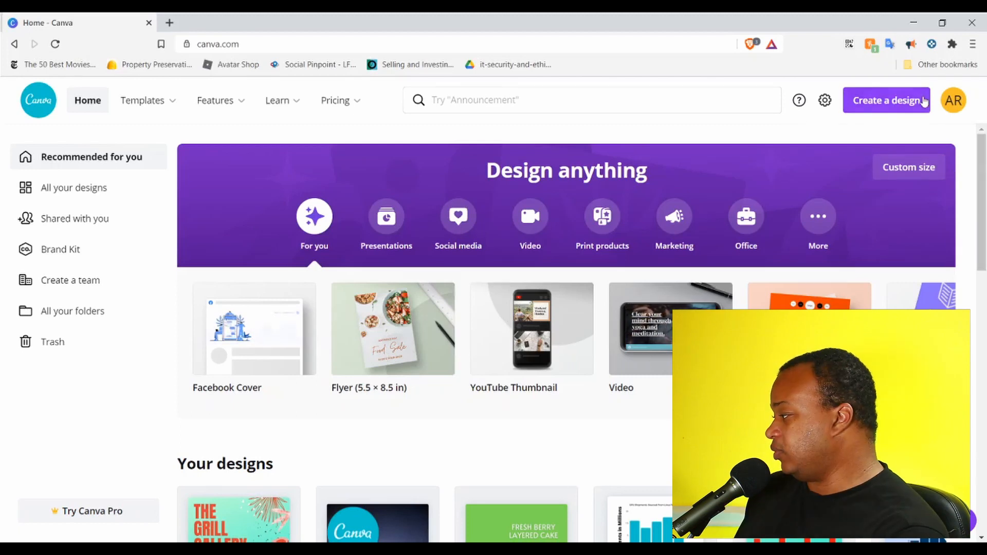
Create a new blank YouTube Thumbnail design.
{"action": "left_click", "coordinate": [906, 101]}
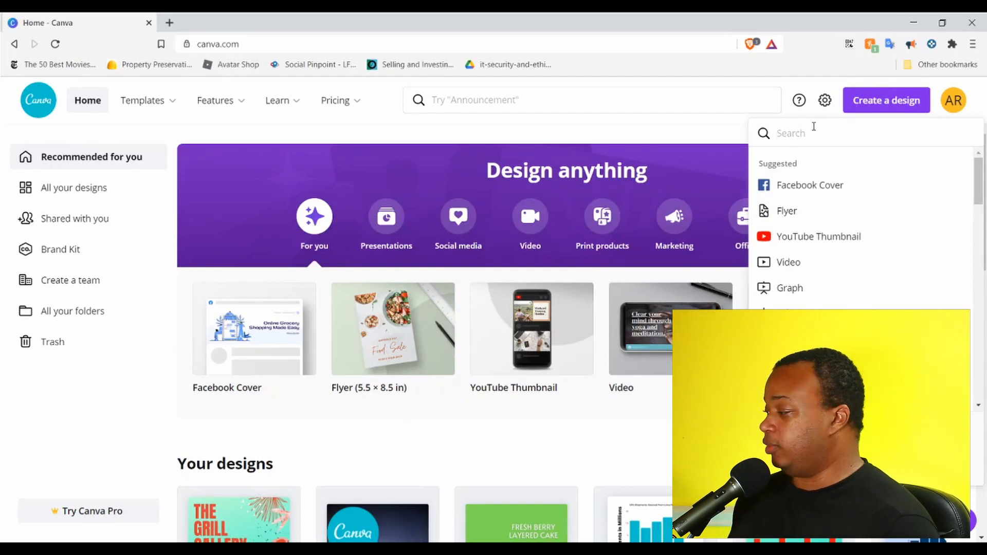
{"action": "left_click", "coordinate": [824, 238]}
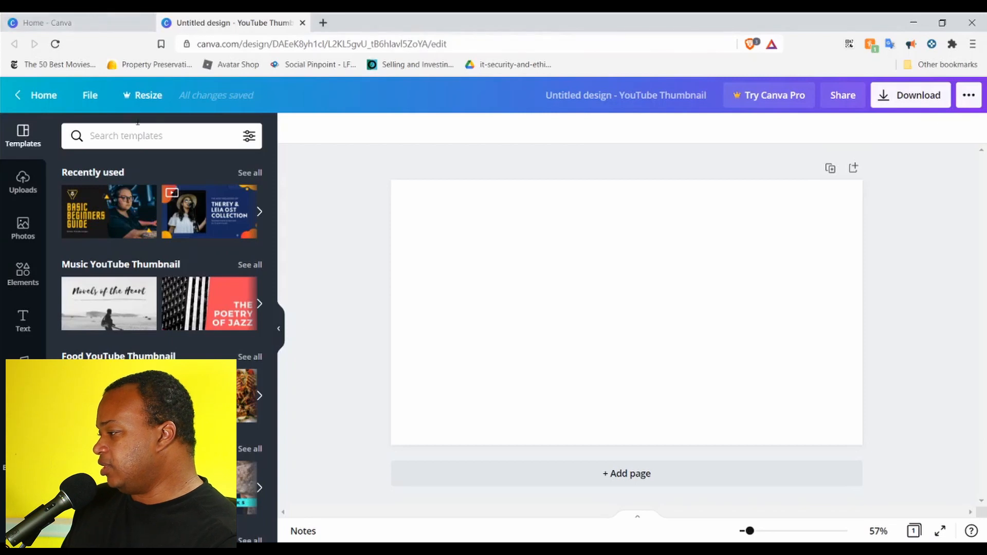
Apply the recently used light yellow gradient as the page background.
{"action": "left_click", "coordinate": [22, 275]}
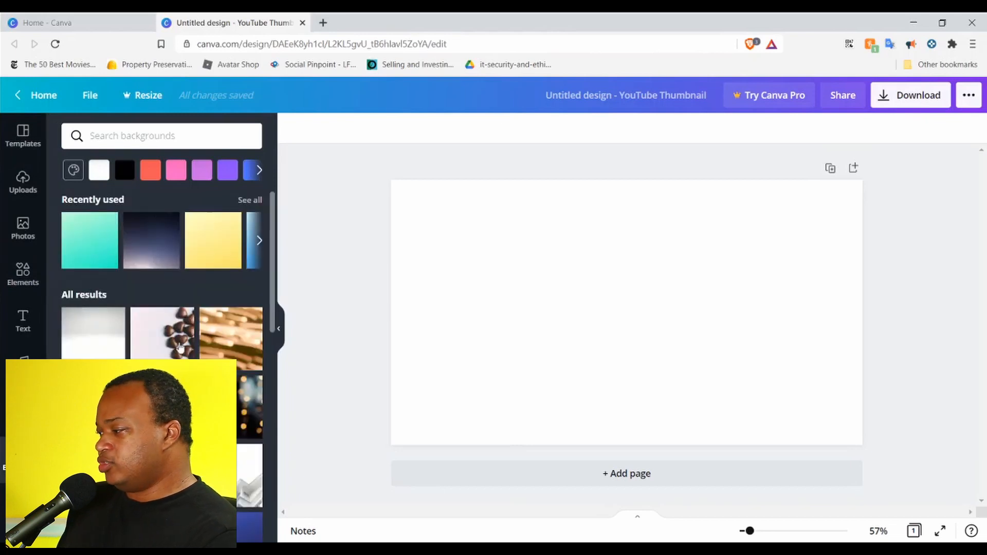
{"action": "scroll", "coordinate": [185, 317], "scroll_direction": "down", "scroll_amount": 5}
{"action": "scroll", "coordinate": [184, 316], "scroll_direction": "down", "scroll_amount": 5}
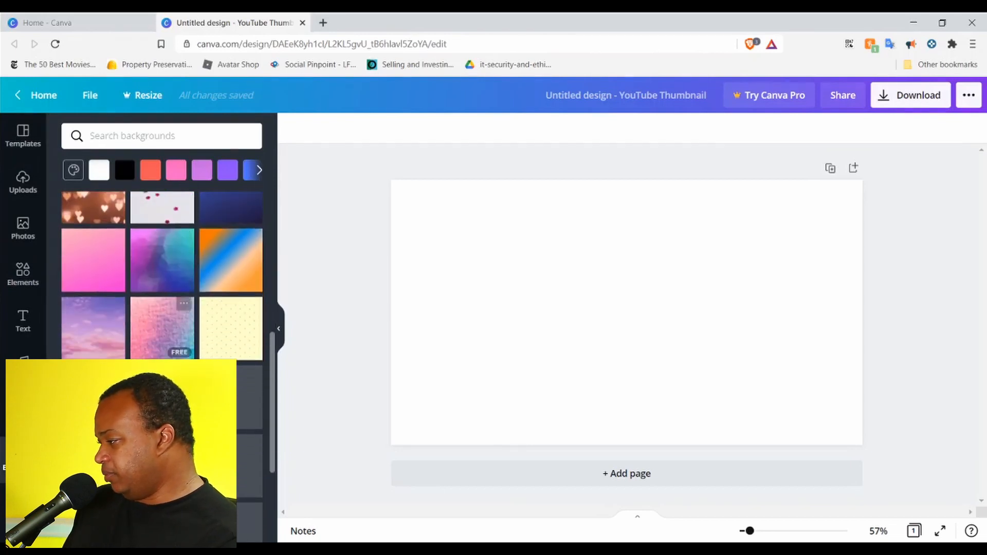
{"action": "scroll", "coordinate": [184, 316], "scroll_direction": "up", "scroll_amount": 3}
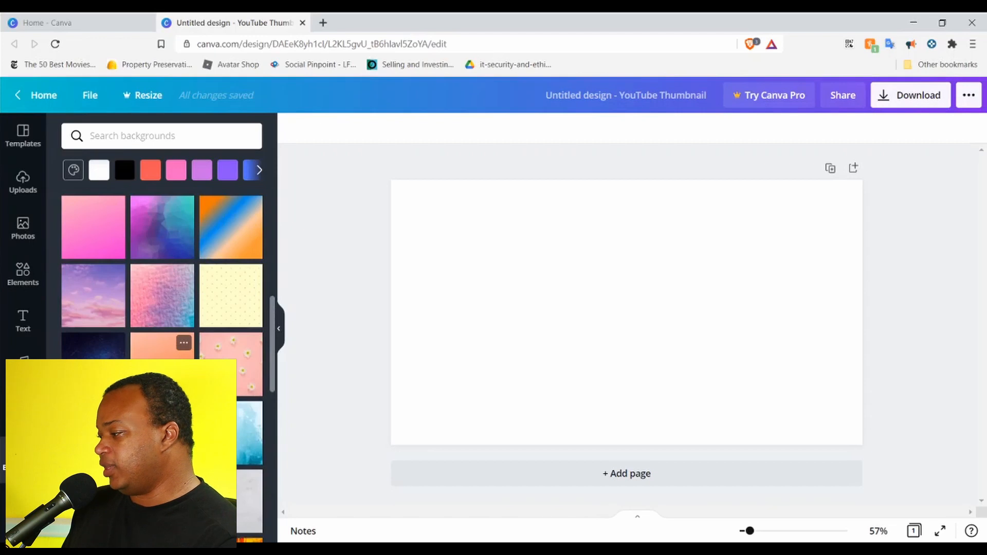
{"action": "scroll", "coordinate": [170, 334], "scroll_direction": "up", "scroll_amount": 2}
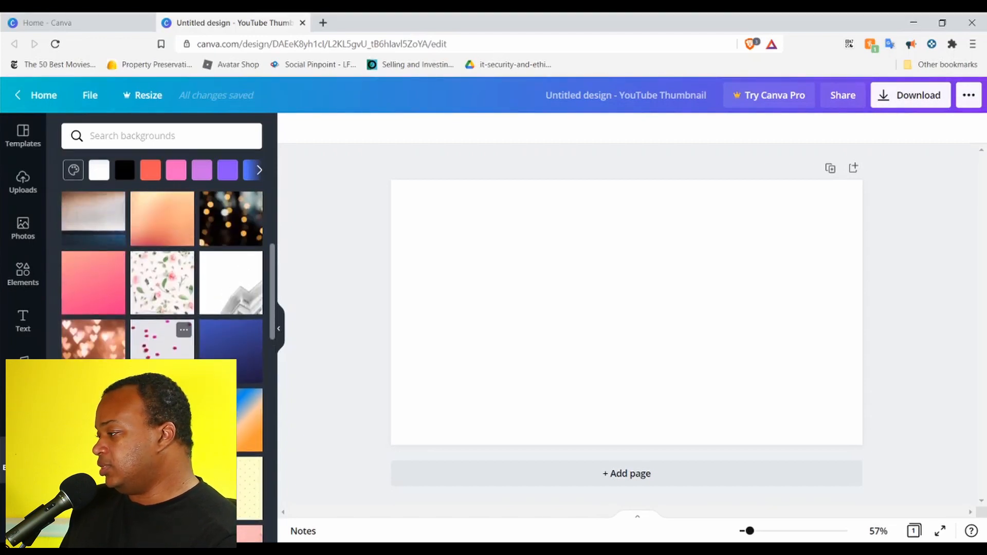
{"action": "scroll", "coordinate": [170, 334], "scroll_direction": "up", "scroll_amount": 3}
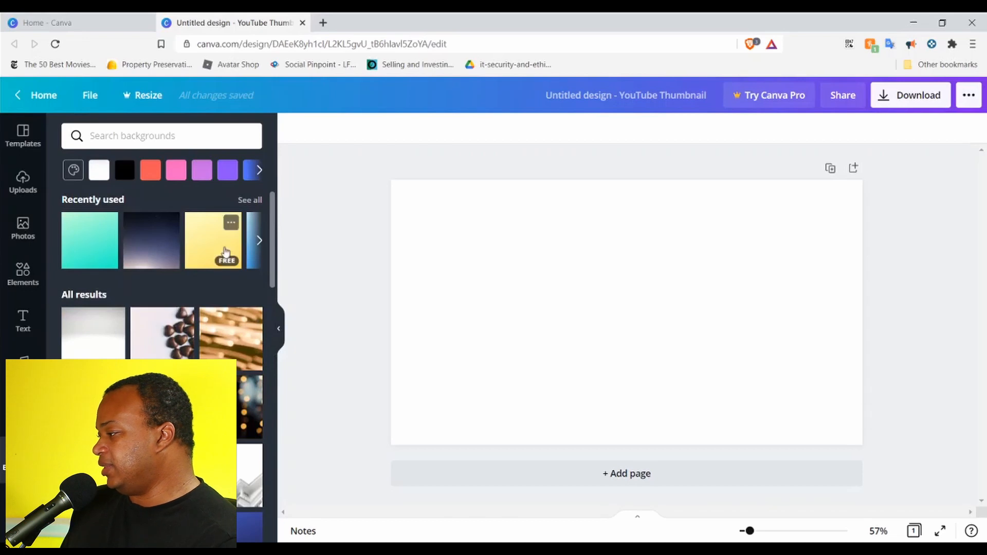
{"action": "left_click", "coordinate": [210, 250]}
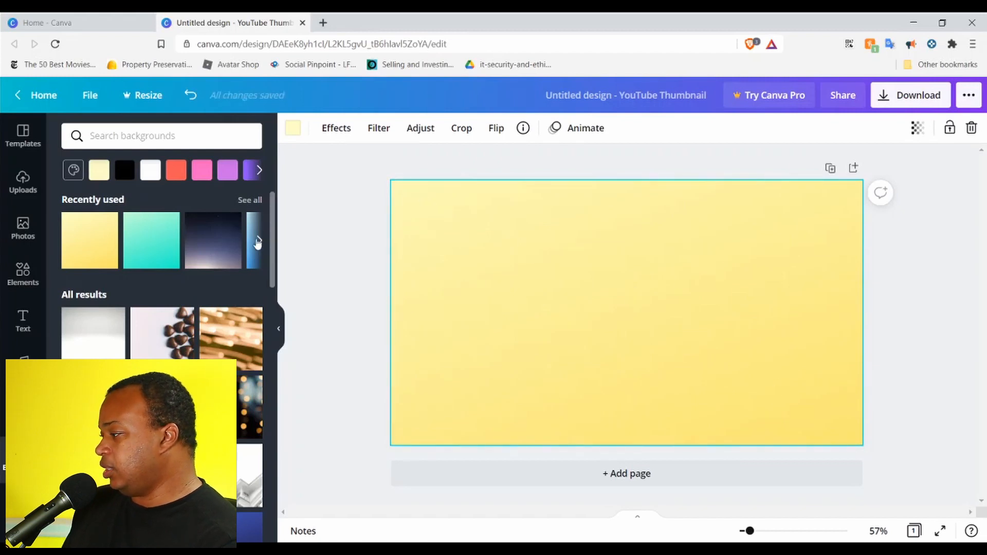
Set the page background to the free dark blue starry night sky image.
{"action": "left_click", "coordinate": [259, 240]}
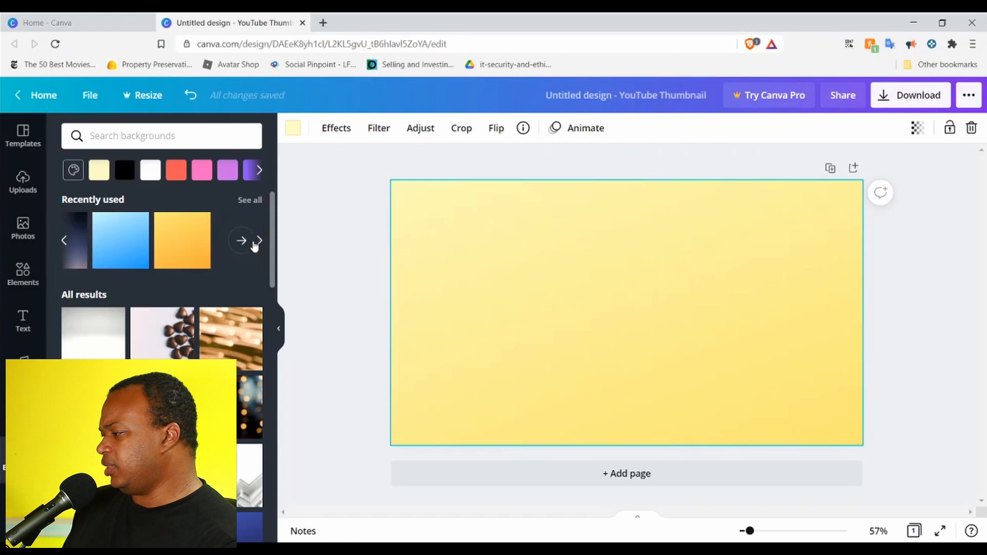
{"action": "left_click", "coordinate": [64, 241]}
{"action": "scroll", "coordinate": [140, 352], "scroll_direction": "down", "scroll_amount": 10}
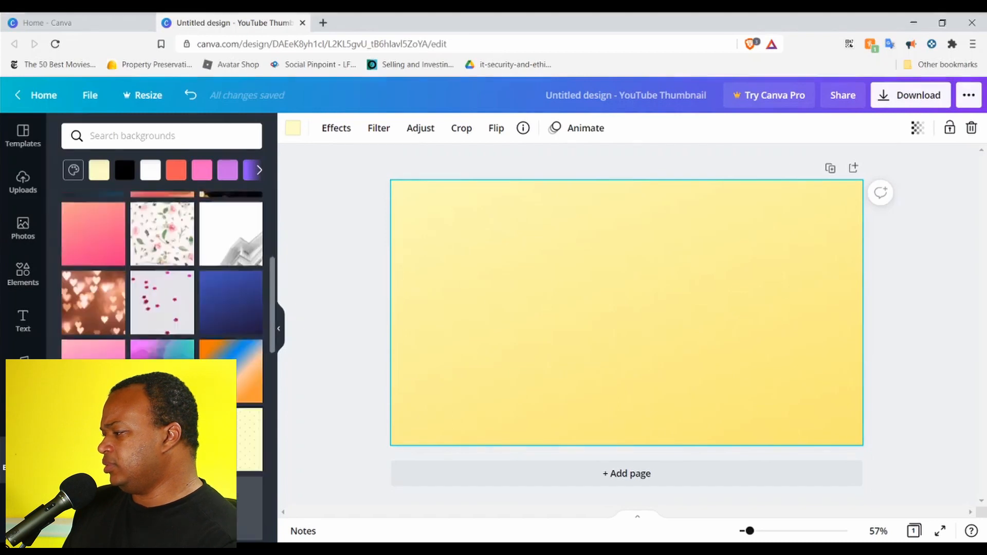
{"action": "scroll", "coordinate": [104, 243], "scroll_direction": "down", "scroll_amount": 2}
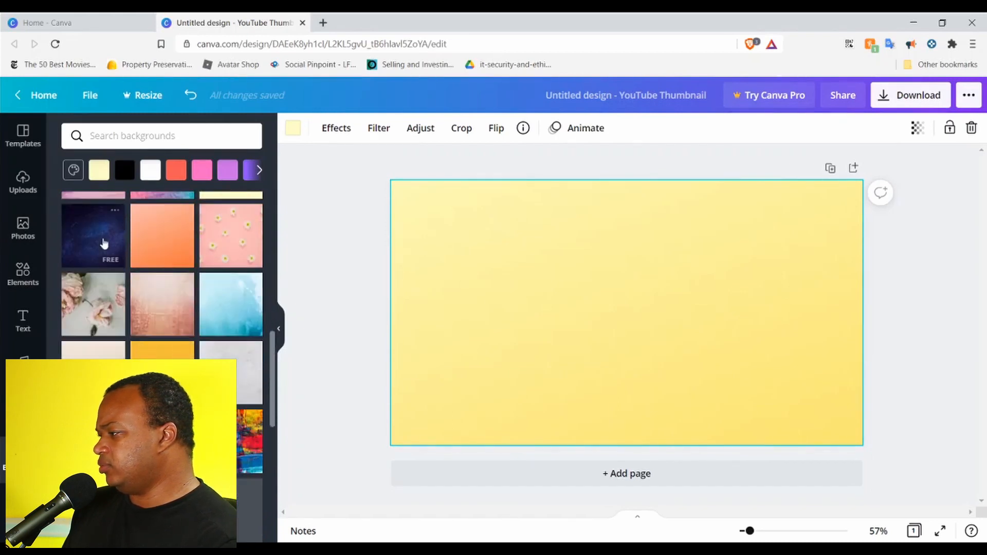
{"action": "left_click", "coordinate": [104, 243]}
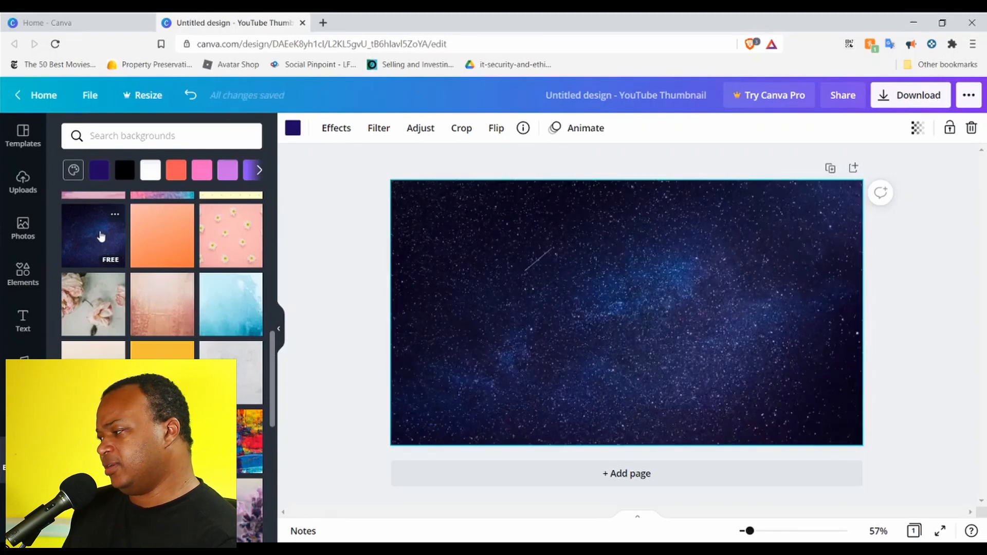
Try the Pro photo of a dog in red sunglasses from a photo search for "dogs" and delete it from the page.
{"action": "left_click", "coordinate": [110, 136]}
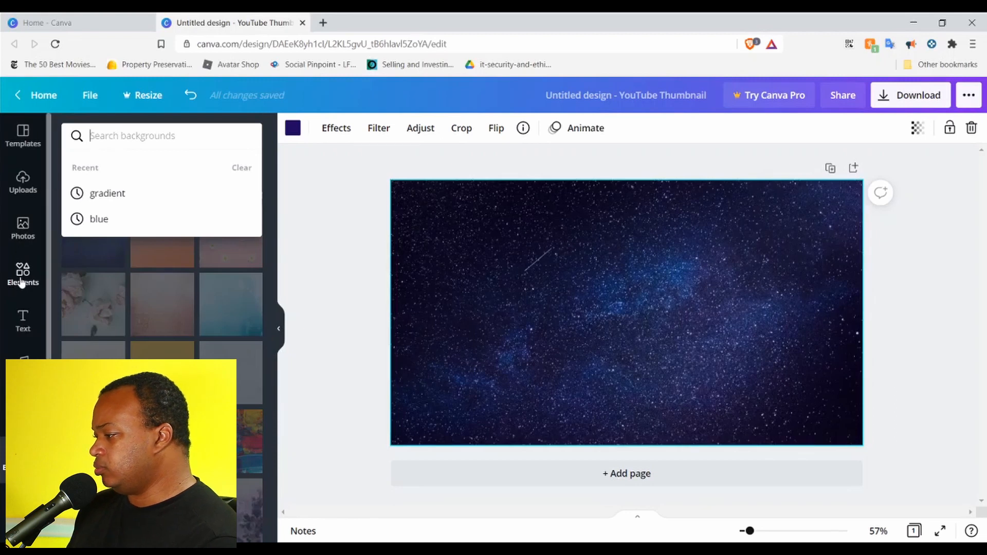
{"action": "left_click", "coordinate": [20, 226]}
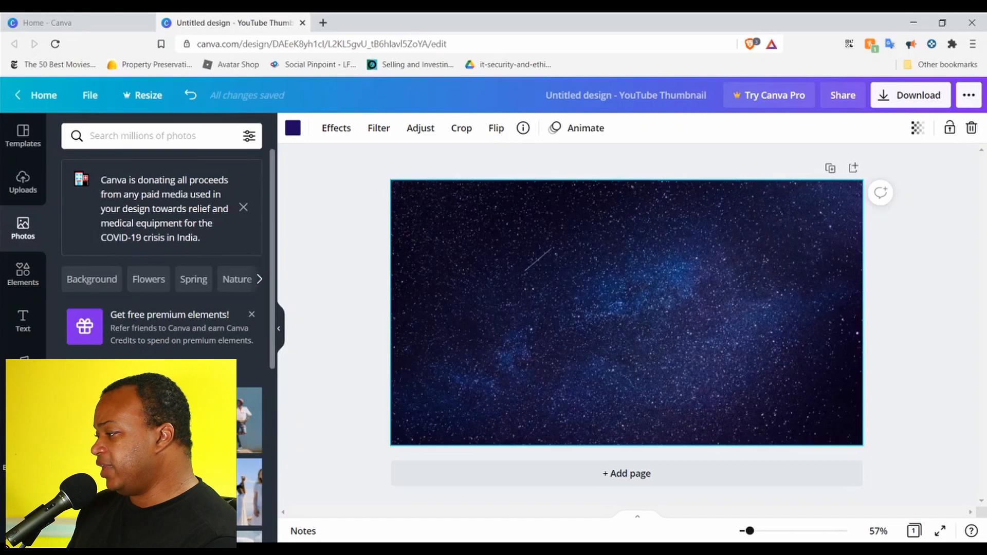
{"action": "scroll", "coordinate": [161, 308], "scroll_direction": "down", "scroll_amount": 10}
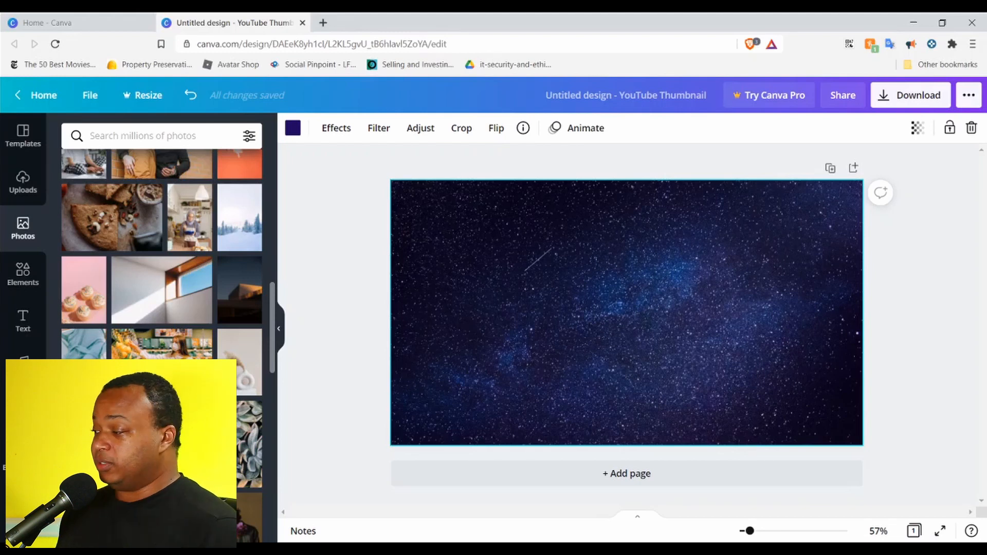
{"action": "scroll", "coordinate": [179, 340], "scroll_direction": "down", "scroll_amount": 5}
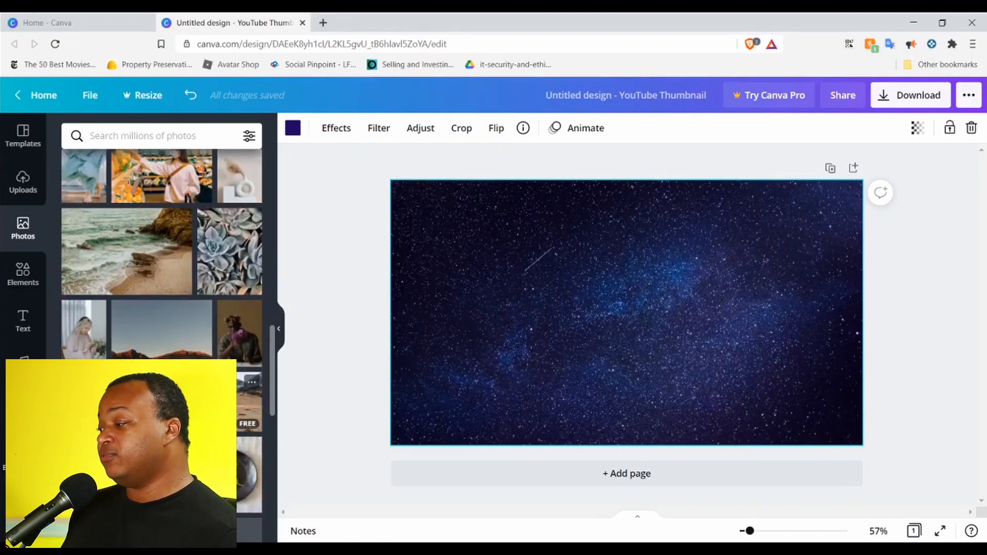
{"action": "scroll", "coordinate": [162, 309], "scroll_direction": "down", "scroll_amount": 10}
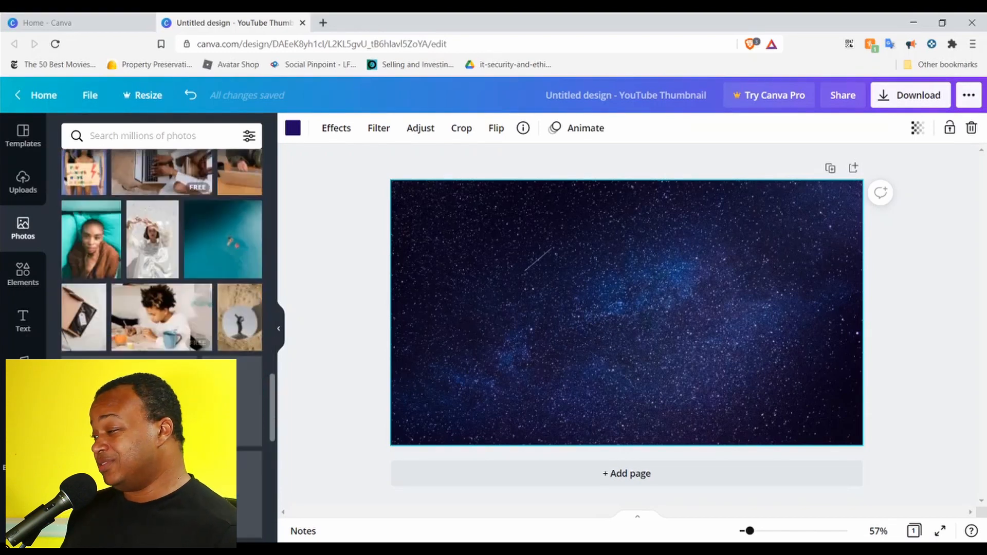
{"action": "left_click", "coordinate": [144, 136]}
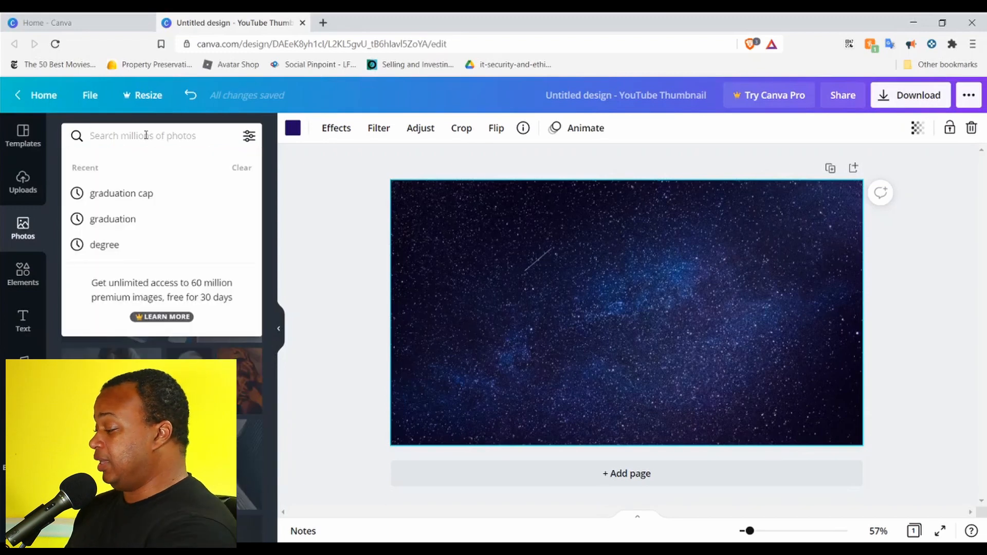
{"action": "type", "text": "dogs"}
{"action": "key", "text": "Return"}
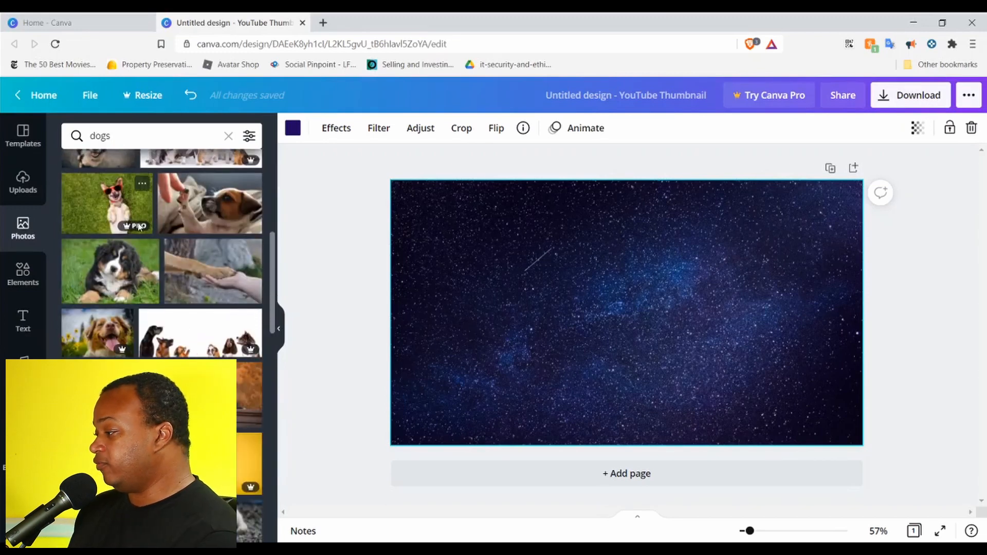
{"action": "mouse_move", "coordinate": [140, 230]}
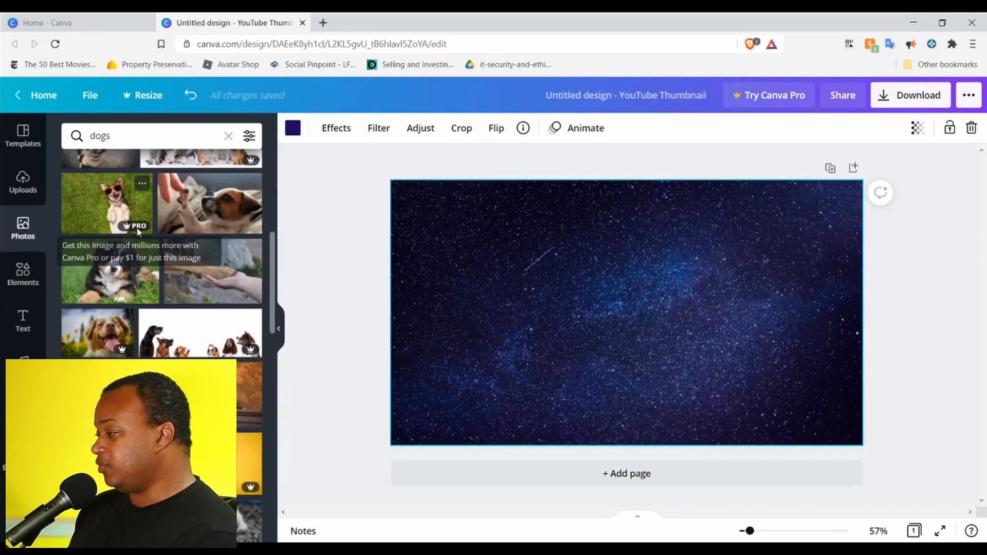
{"action": "left_click", "coordinate": [112, 212]}
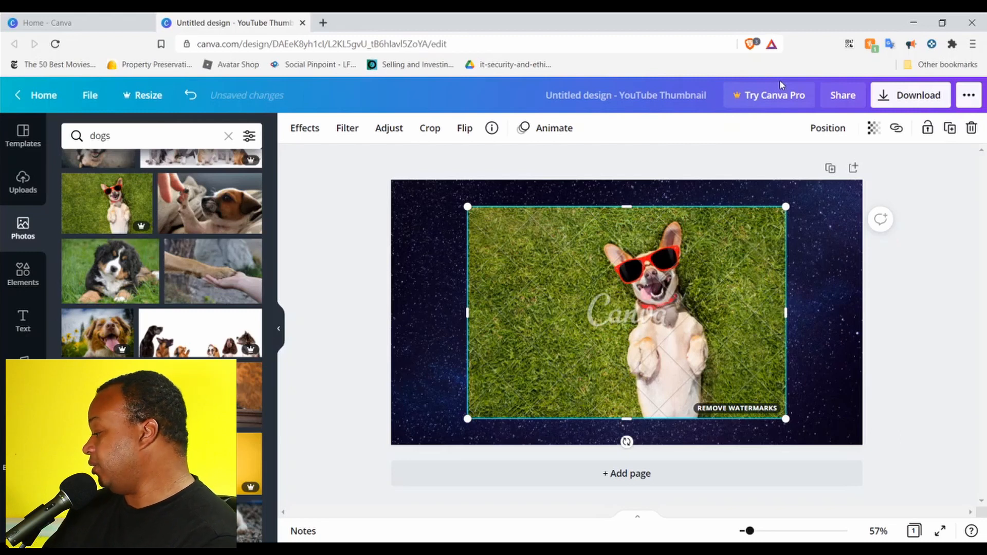
{"action": "key", "text": "Delete"}
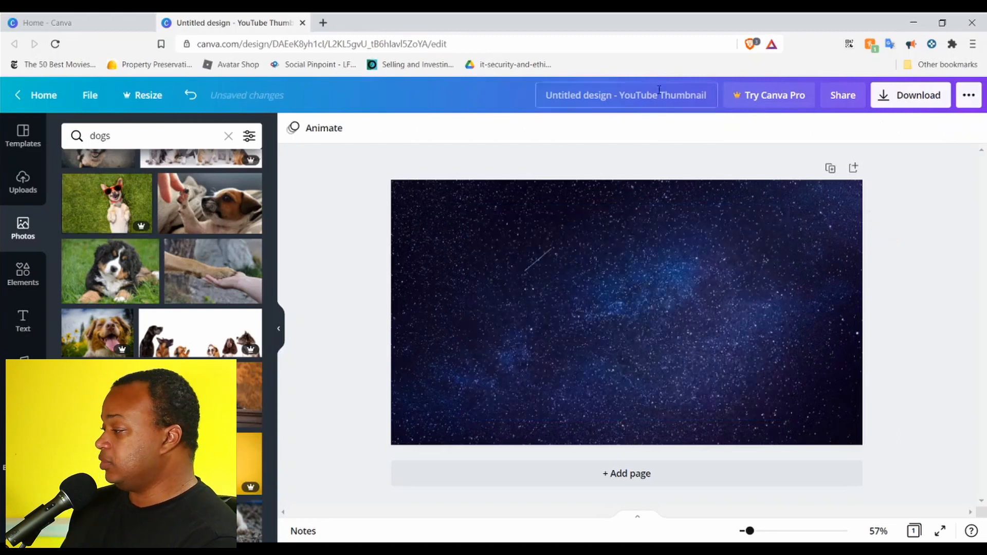
{"action": "left_click", "coordinate": [118, 132]}
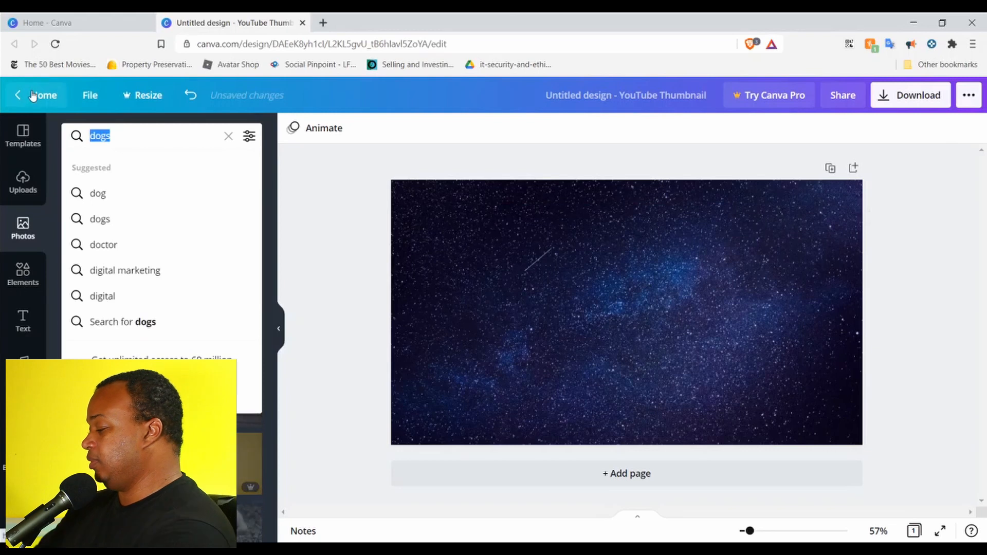
{"action": "type", "text": "canca"}
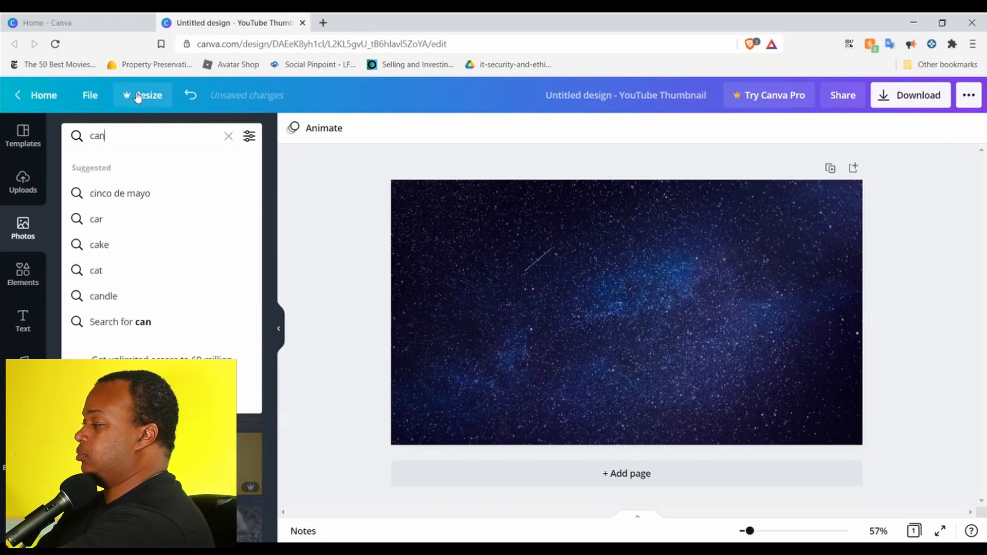
{"action": "key", "text": "BackSpace"}
{"action": "key", "text": "BackSpace"}
{"action": "type", "text": "va"}
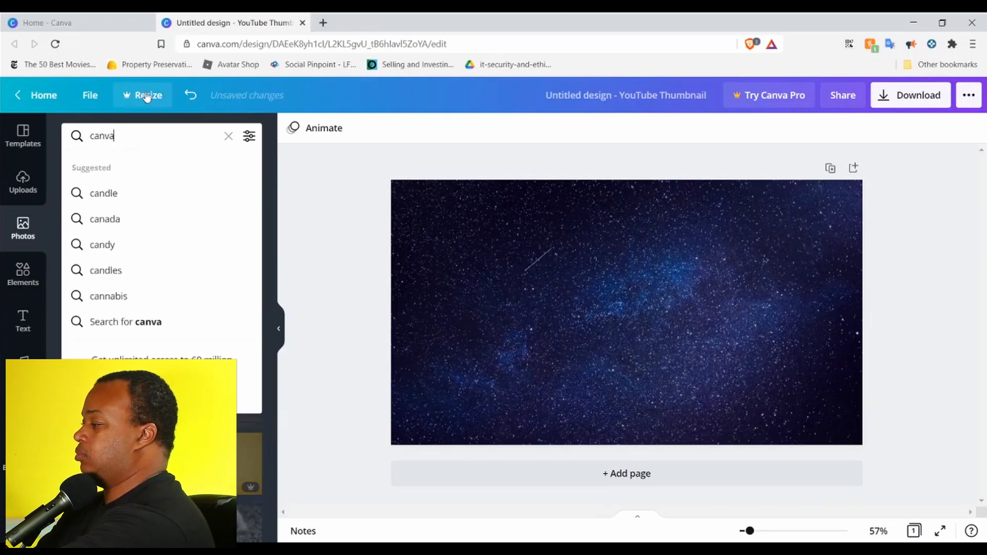
Add the round Canva logo from the recently used elements to the page.
{"action": "left_click", "coordinate": [23, 274]}
{"action": "scroll", "coordinate": [80, 355], "scroll_direction": "down", "scroll_amount": 1}
{"action": "scroll", "coordinate": [80, 355], "scroll_direction": "down", "scroll_amount": 1}
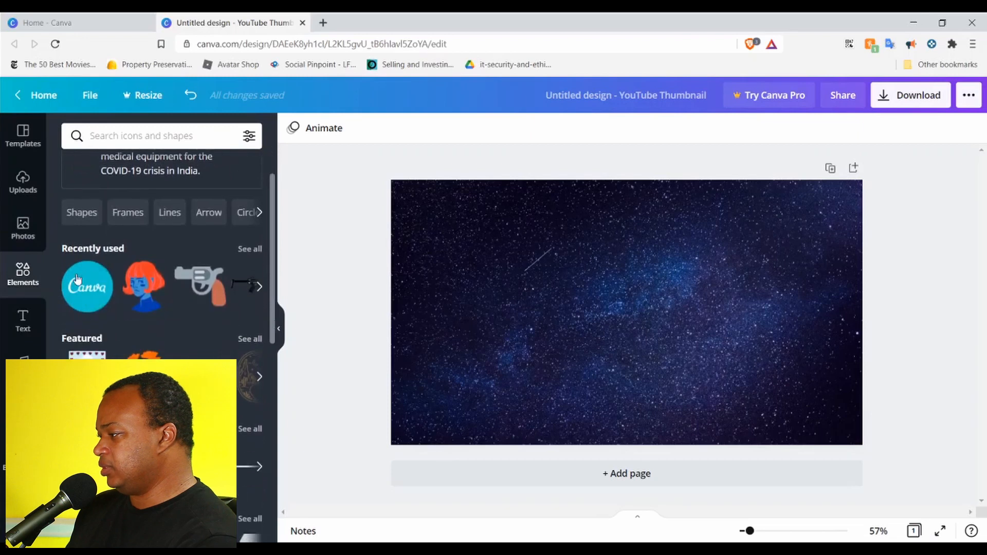
{"action": "left_click", "coordinate": [76, 292]}
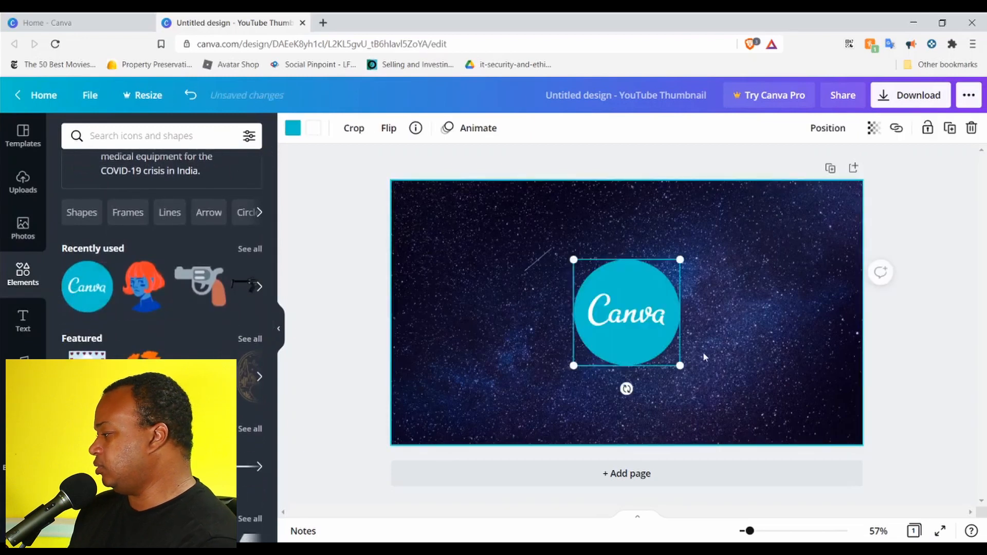
Enlarge the Canva logo and position it in the left half of the thumbnail, vertically centred, and deselect it.
{"action": "left_click_drag", "start_coordinate": [596, 288], "coordinate": [403, 202]}
{"action": "left_click_drag", "start_coordinate": [471, 297], "coordinate": [597, 307]}
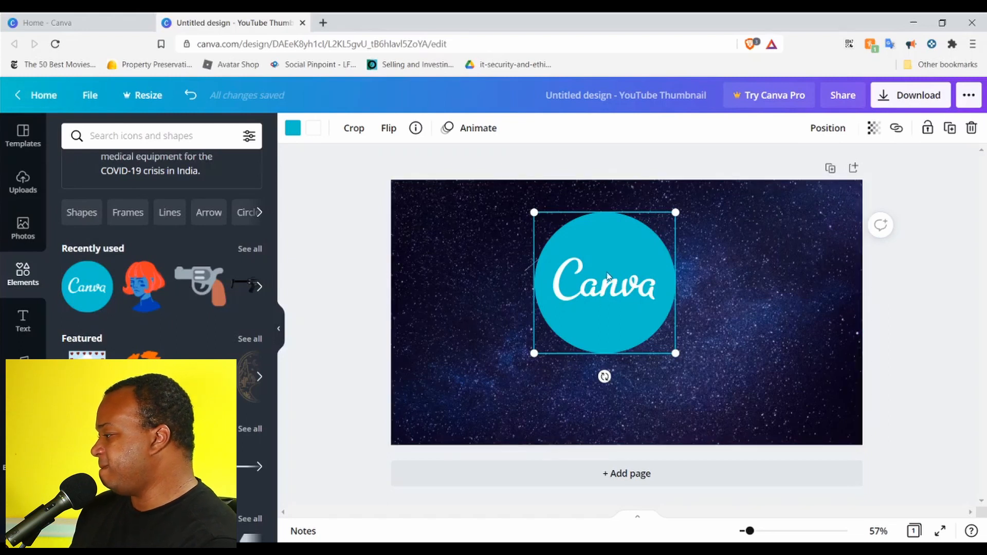
{"action": "left_click_drag", "start_coordinate": [607, 281], "coordinate": [519, 278]}
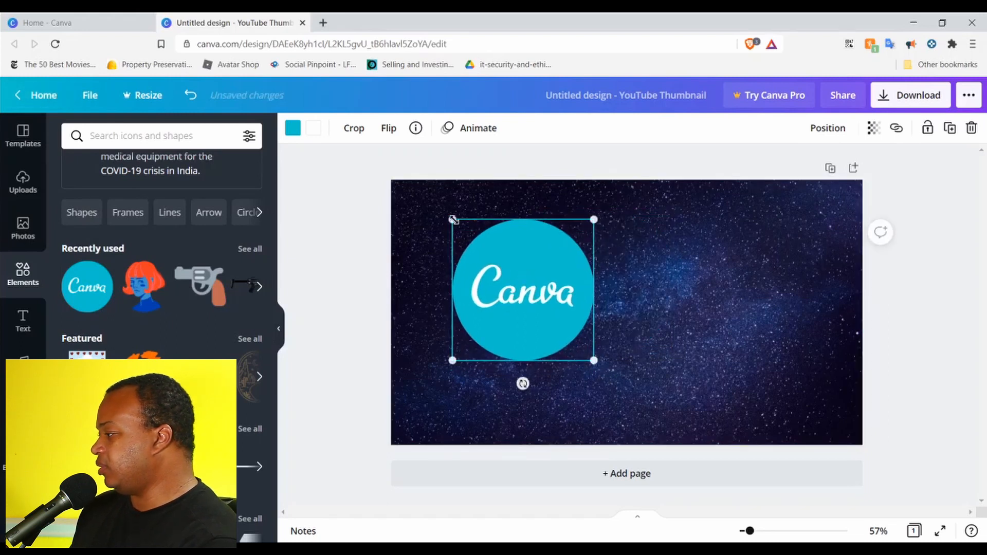
{"action": "left_click_drag", "start_coordinate": [445, 211], "coordinate": [423, 185]}
{"action": "left_click_drag", "start_coordinate": [497, 259], "coordinate": [480, 296]}
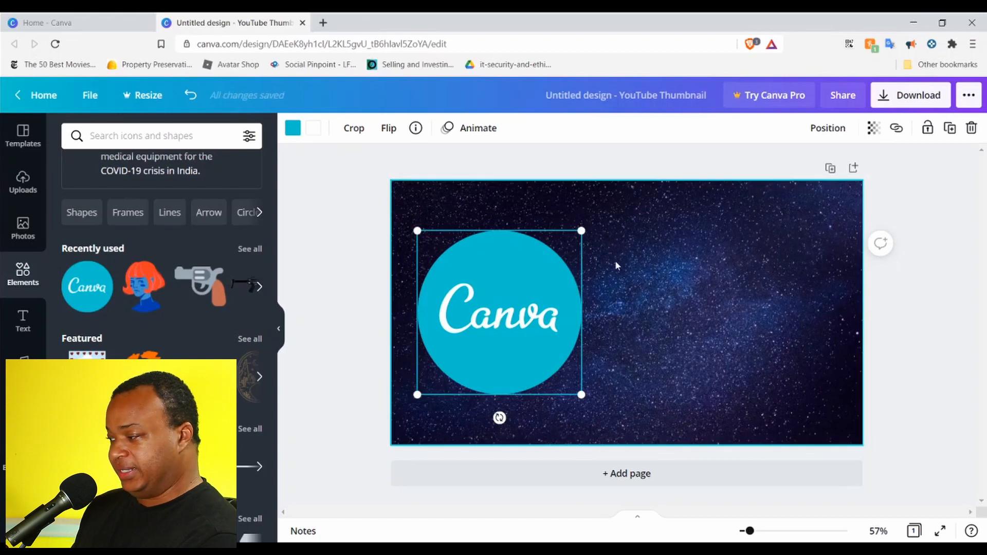
{"action": "left_click", "coordinate": [321, 268]}
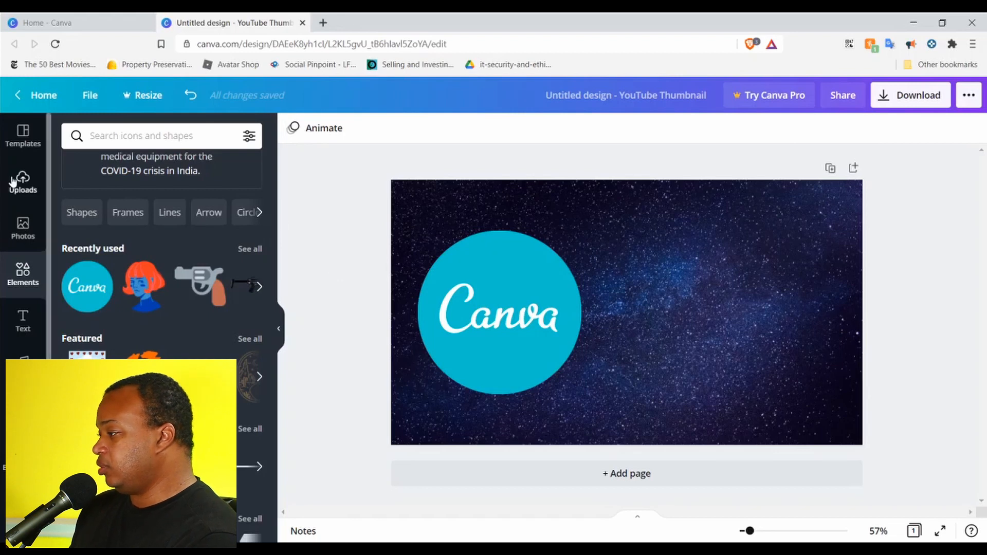
Look through the recently used text styles and the font combinations.
{"action": "left_click", "coordinate": [21, 311]}
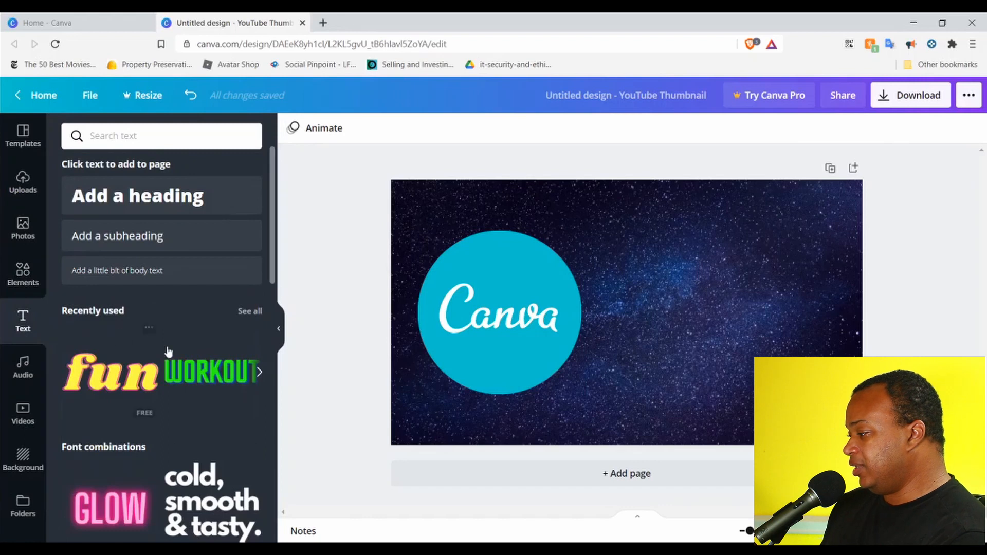
{"action": "left_click", "coordinate": [258, 373]}
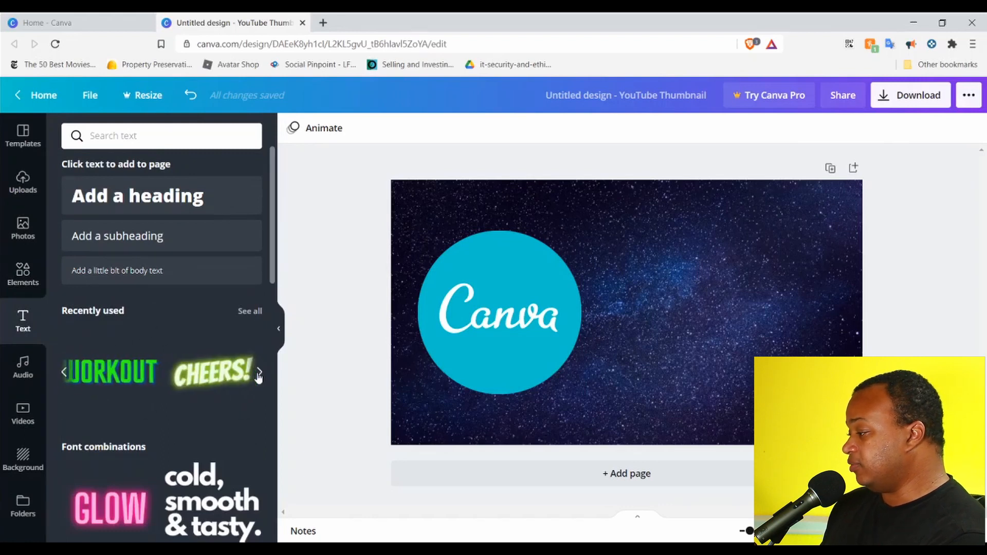
{"action": "left_click", "coordinate": [259, 373]}
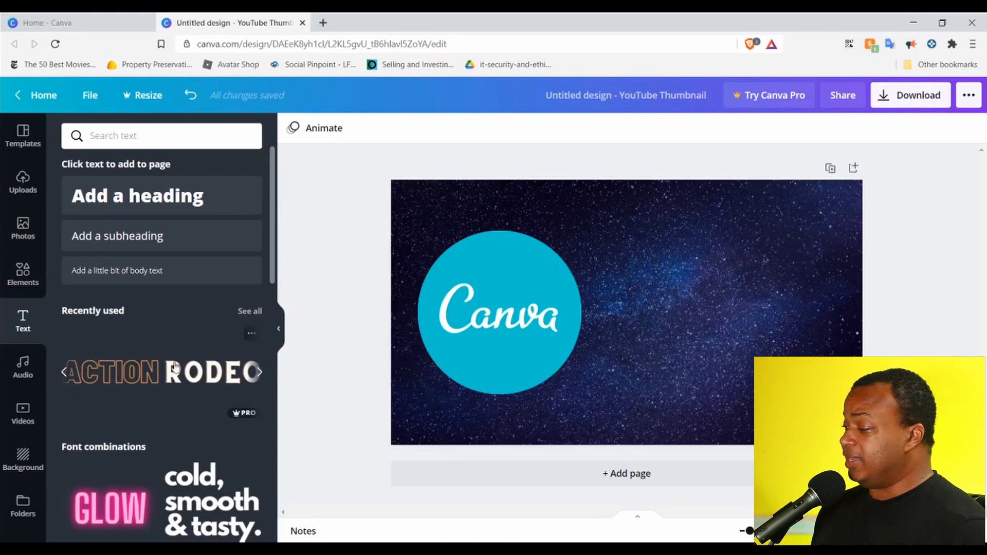
{"action": "left_click", "coordinate": [259, 372]}
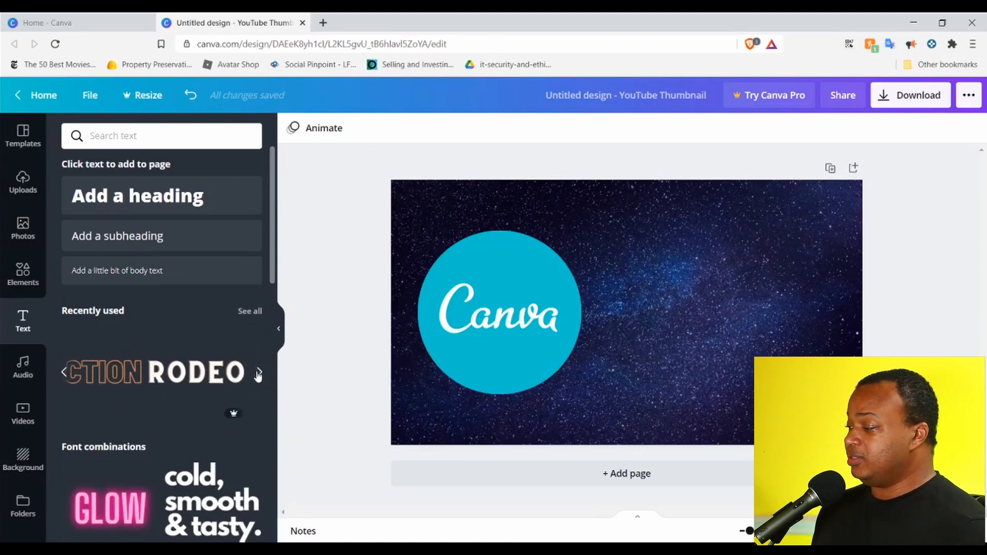
{"action": "scroll", "coordinate": [187, 433], "scroll_direction": "down", "scroll_amount": 5}
{"action": "scroll", "coordinate": [184, 427], "scroll_direction": "down", "scroll_amount": 2}
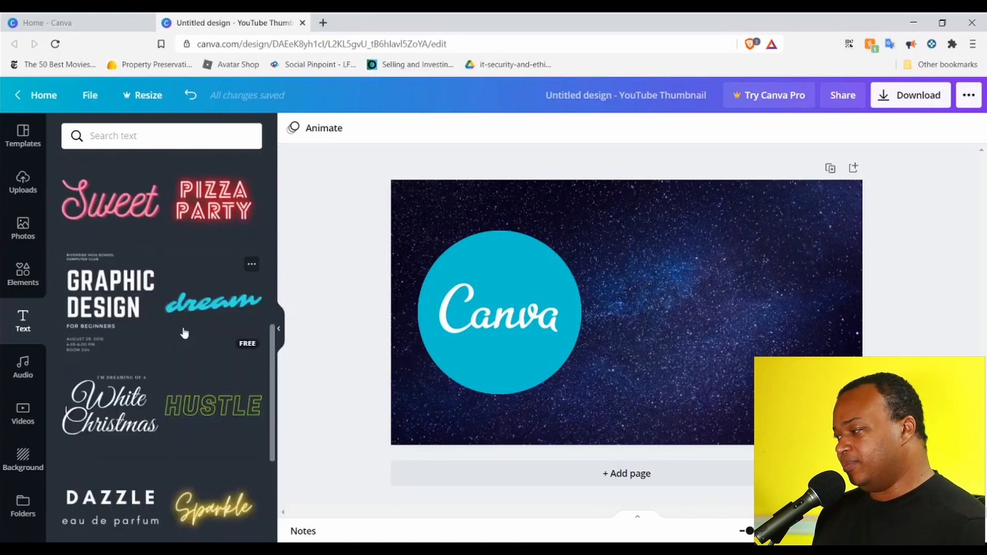
{"action": "scroll", "coordinate": [183, 334], "scroll_direction": "up", "scroll_amount": 7}
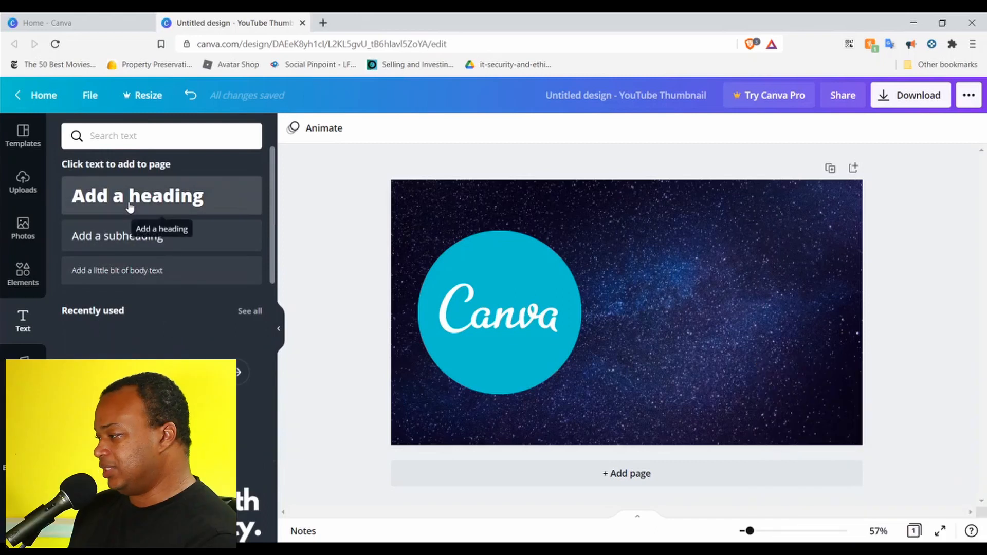
Add a default heading to the upper right of the thumbnail, above and beside the Canva logo.
{"action": "left_click_drag", "start_coordinate": [125, 206], "coordinate": [655, 257]}
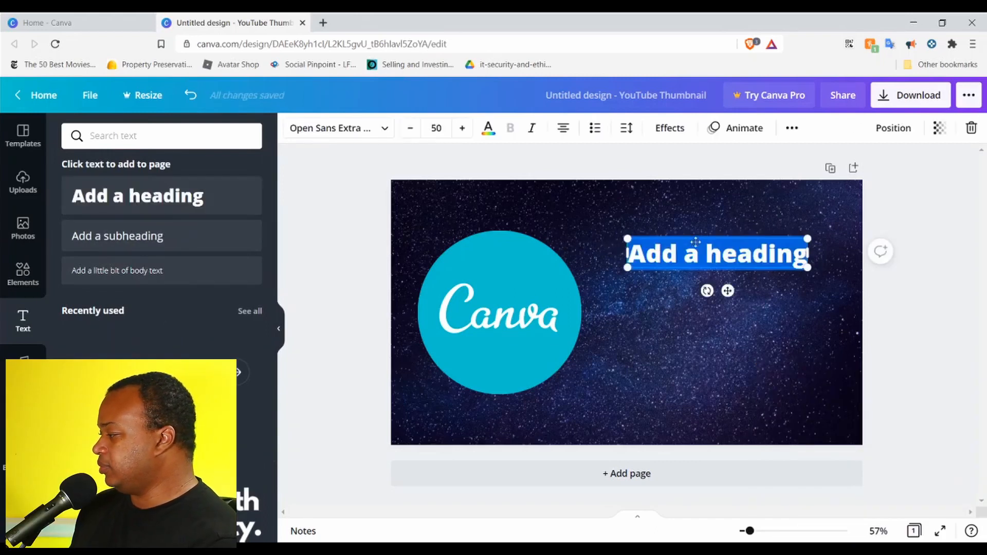
{"action": "left_click", "coordinate": [721, 252]}
{"action": "left_click", "coordinate": [804, 280]}
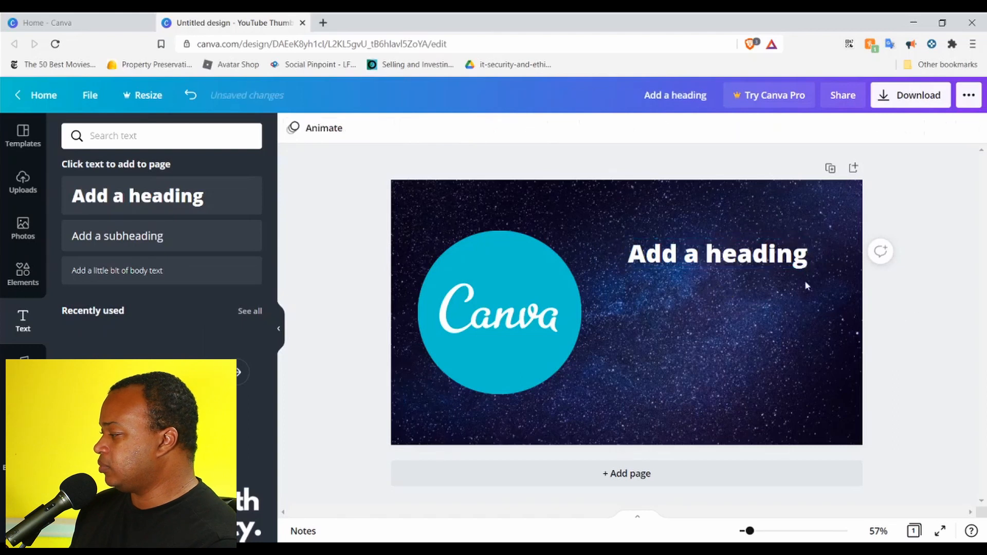
{"action": "left_click_drag", "start_coordinate": [725, 251], "coordinate": [744, 233]}
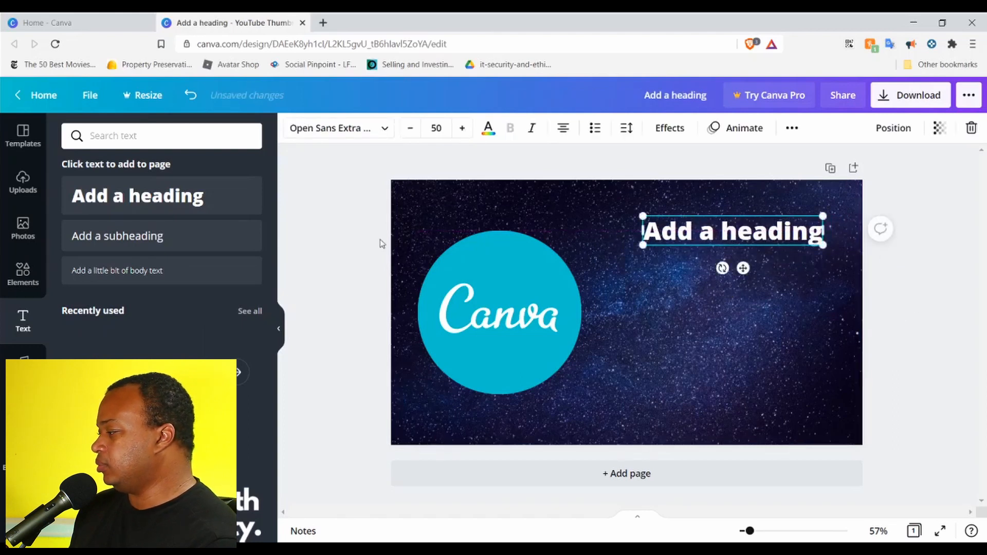
Move the Canva logo to the right half of the thumbnail and the heading to the upper left.
{"action": "left_click_drag", "start_coordinate": [513, 235], "coordinate": [676, 275]}
{"action": "right_click", "coordinate": [673, 262]}
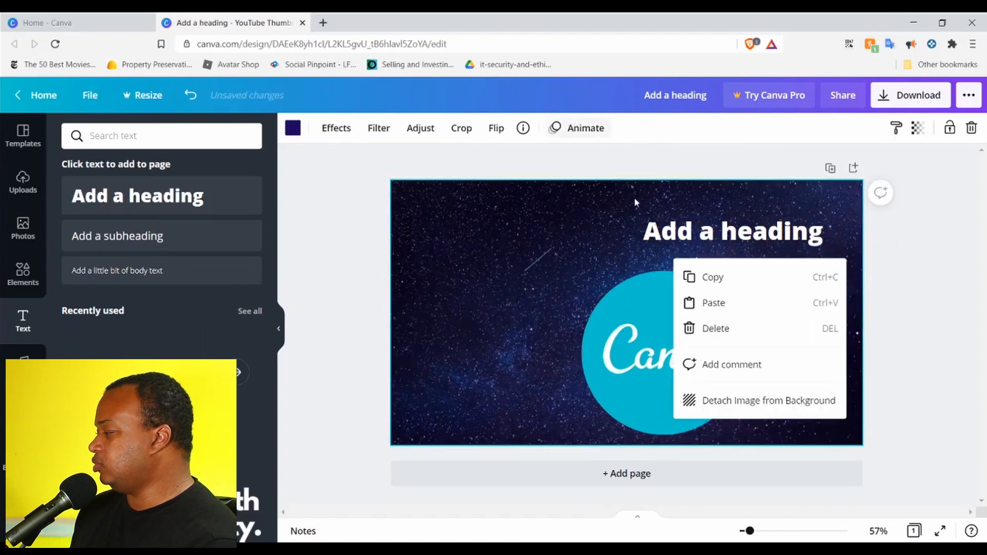
{"action": "left_click", "coordinate": [662, 239]}
{"action": "left_click_drag", "start_coordinate": [703, 232], "coordinate": [472, 233]}
{"action": "left_click_drag", "start_coordinate": [658, 343], "coordinate": [703, 282]}
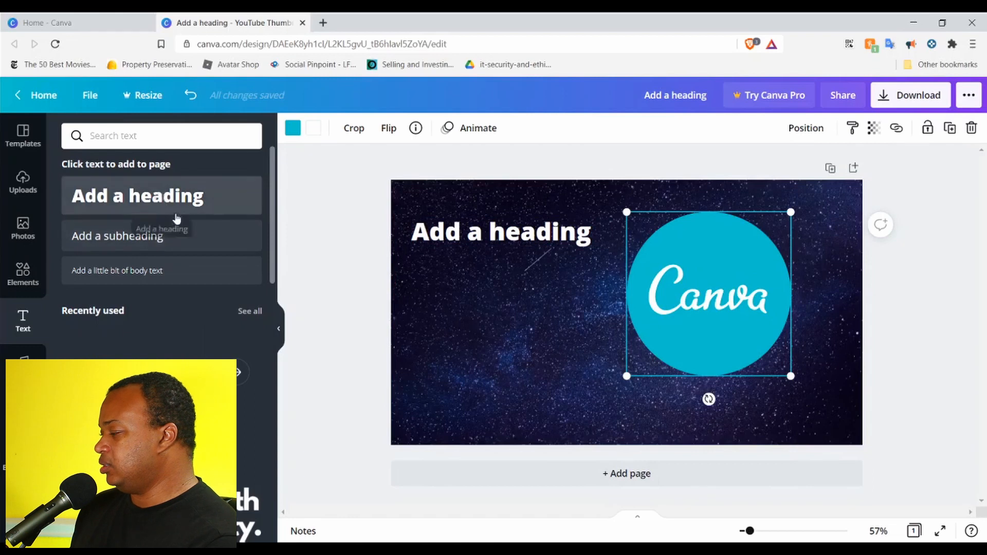
Add two more default headings below the first one in the left half of the thumbnail.
{"action": "left_click_drag", "start_coordinate": [162, 198], "coordinate": [495, 291]}
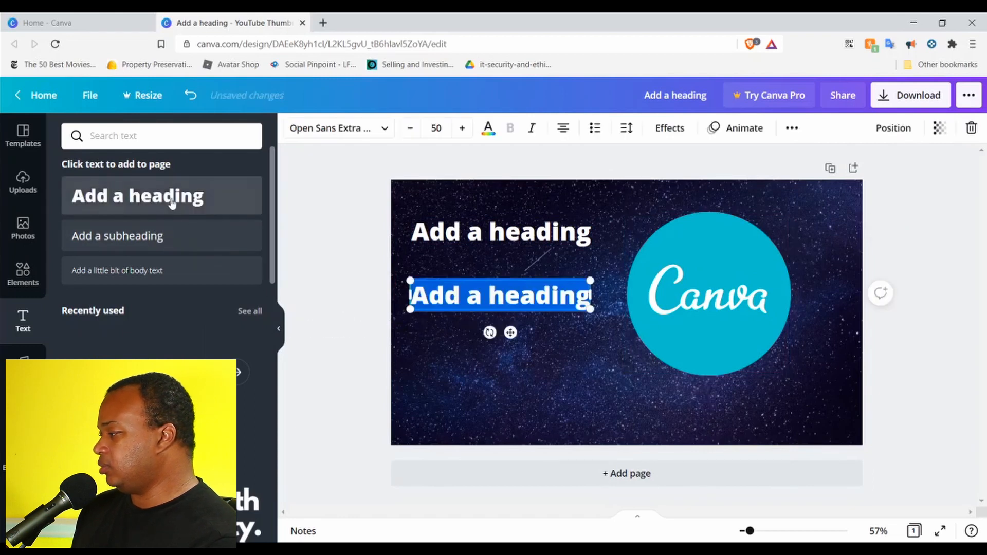
{"action": "left_click_drag", "start_coordinate": [172, 193], "coordinate": [504, 379]}
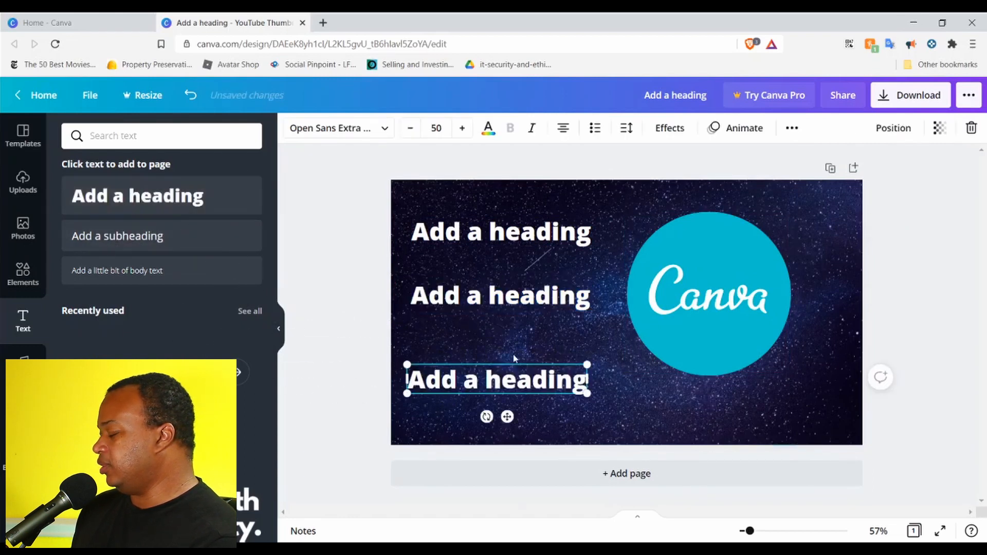
Replace the top heading's text with LEARN and the second heading's text with CANVA.
{"action": "left_click", "coordinate": [513, 242]}
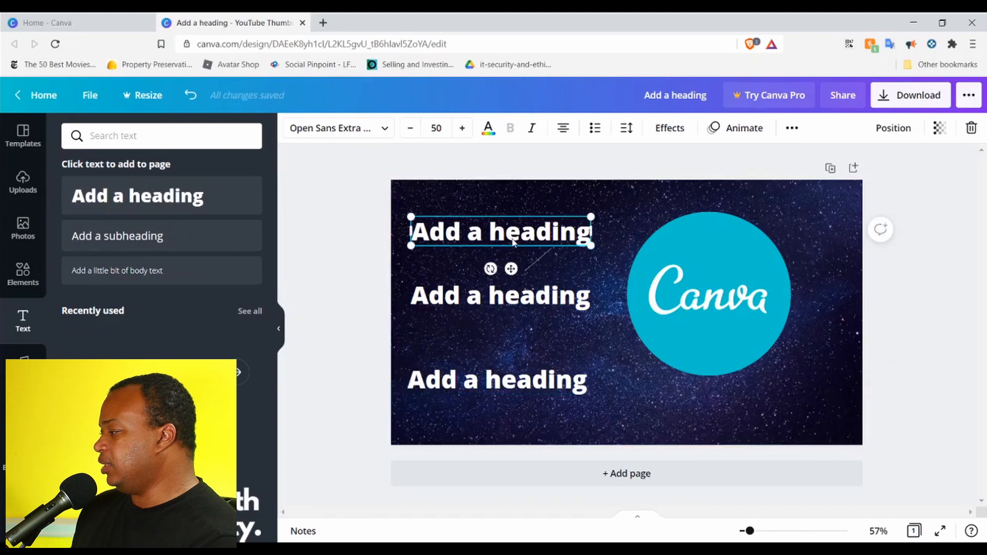
{"action": "double_click", "coordinate": [509, 235]}
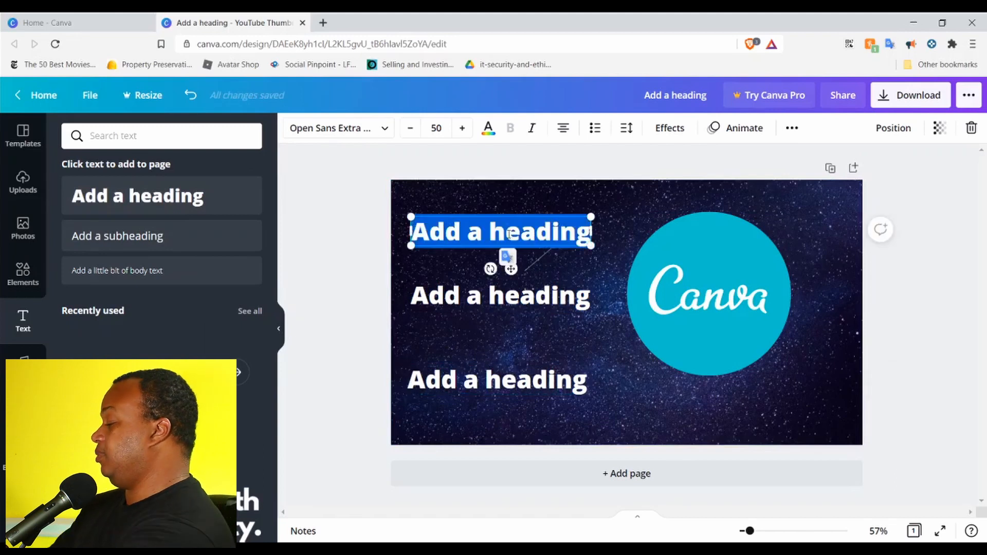
{"action": "type", "text": "LEar"}
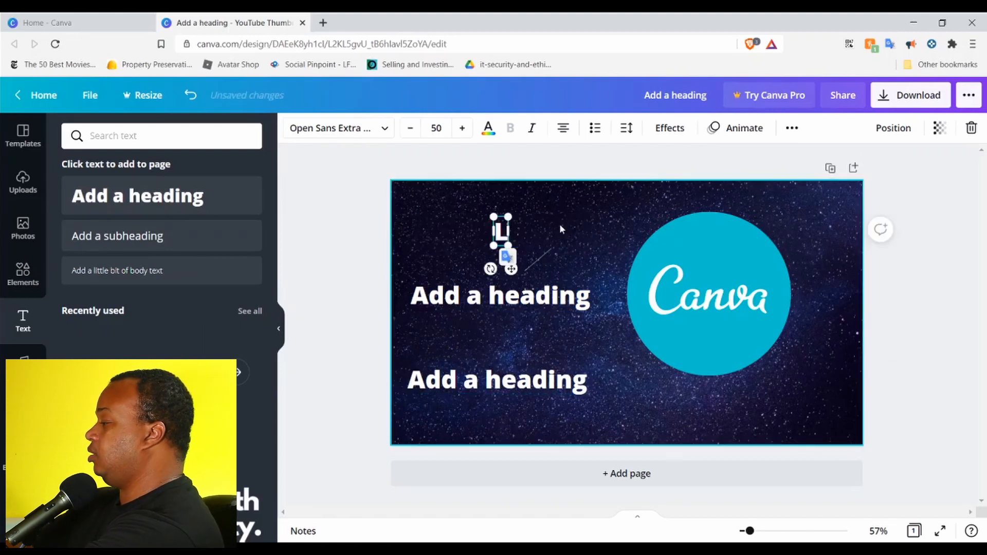
{"action": "key", "text": "BackSpace"}
{"action": "key", "text": "BackSpace"}
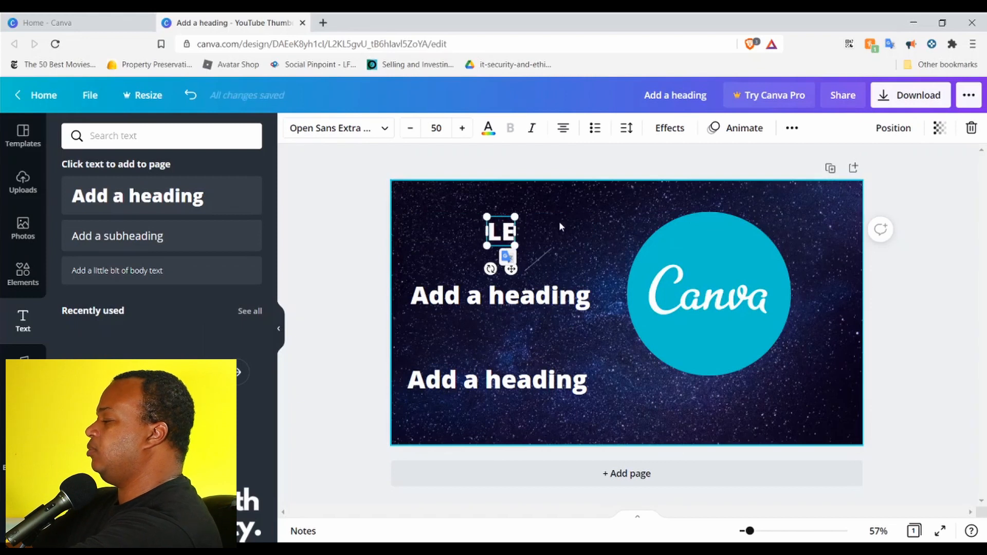
{"action": "key", "text": "Caps_Lock"}
{"action": "type", "text": "ARN"}
{"action": "double_click", "coordinate": [531, 289]}
{"action": "type", "text": "CA"}
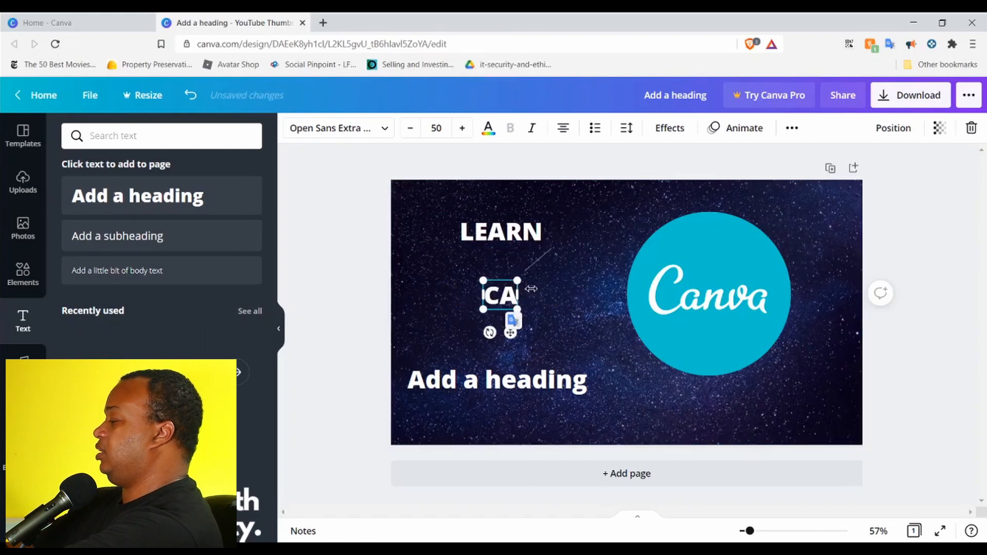
{"action": "type", "text": "NVA"}
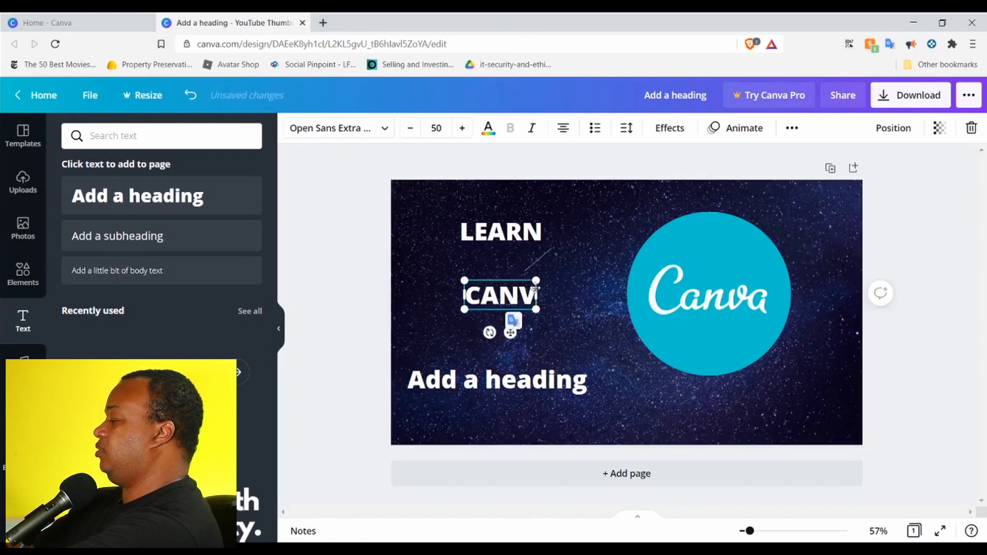
Change the top heading's text to CANVA and the second heading's text to TUTORIAL.
{"action": "left_click", "coordinate": [501, 234]}
{"action": "double_click", "coordinate": [502, 232]}
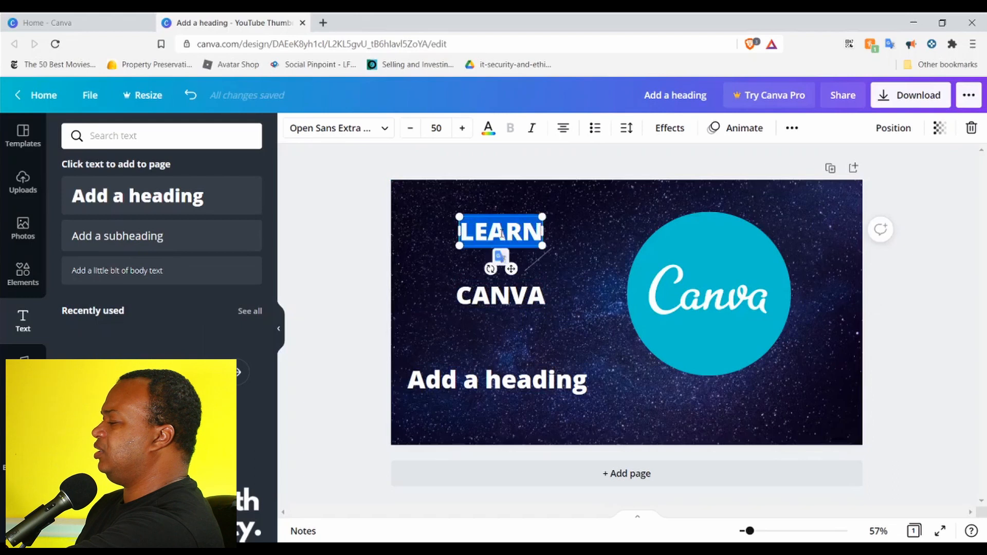
{"action": "type", "text": "cA"}
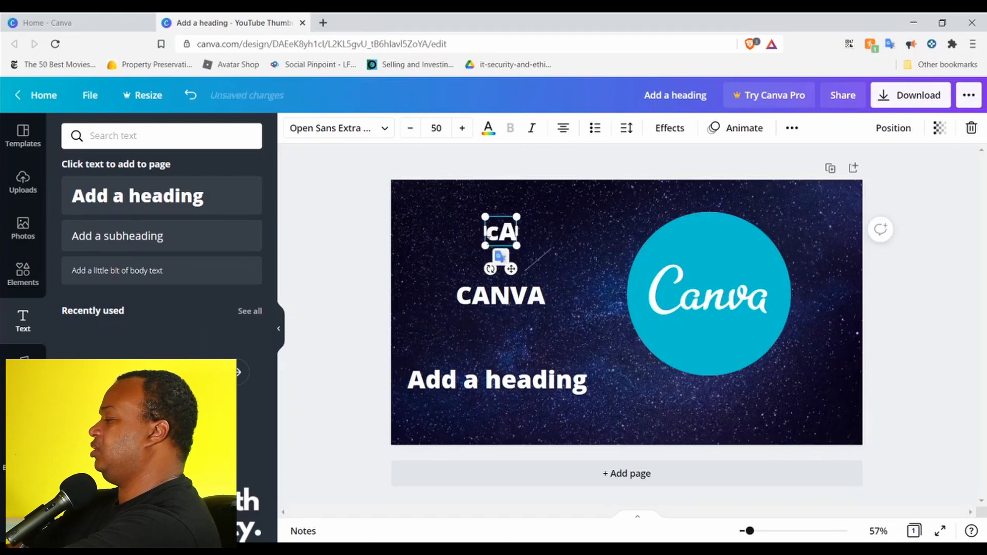
{"action": "type", "text": "ANVA"}
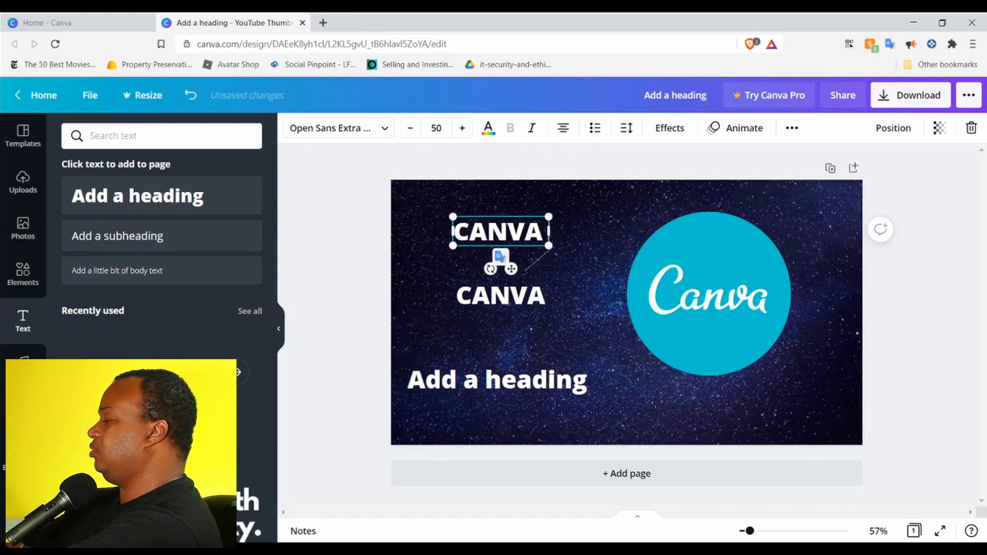
{"action": "double_click", "coordinate": [500, 296]}
{"action": "type", "text": "TUTO"}
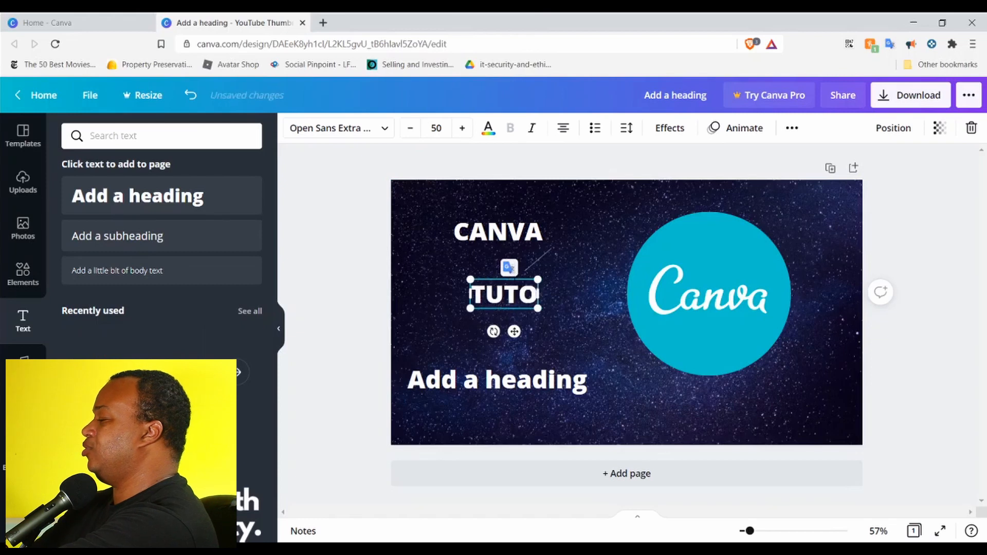
{"action": "type", "text": "RIAL"}
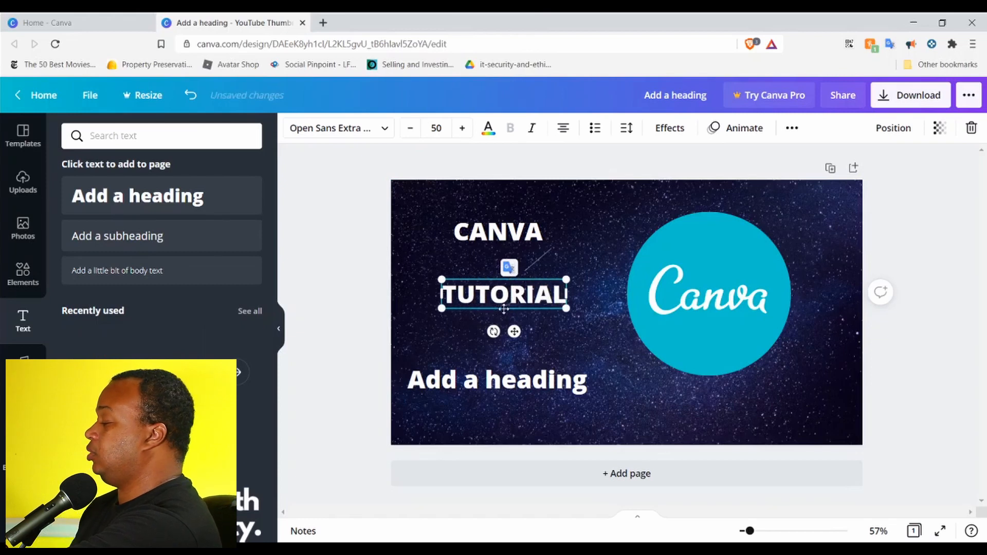
Move the third heading up close beneath TUTORIAL and add a fourth default heading below it.
{"action": "left_click", "coordinate": [472, 386]}
{"action": "left_click_drag", "start_coordinate": [472, 386], "coordinate": [480, 350]}
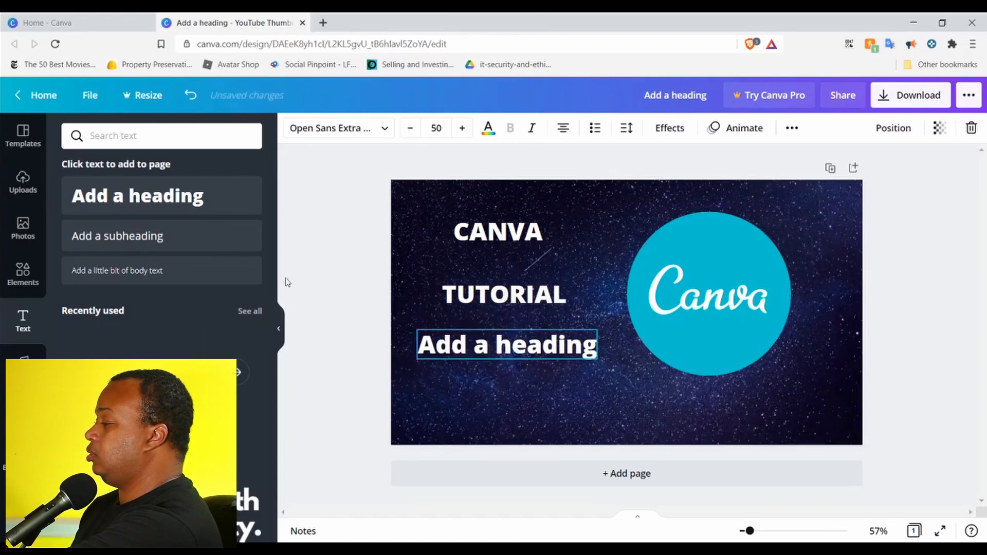
{"action": "left_click_drag", "start_coordinate": [172, 205], "coordinate": [512, 404]}
Replace the third heading's text with "iN UNDER".
{"action": "double_click", "coordinate": [505, 344]}
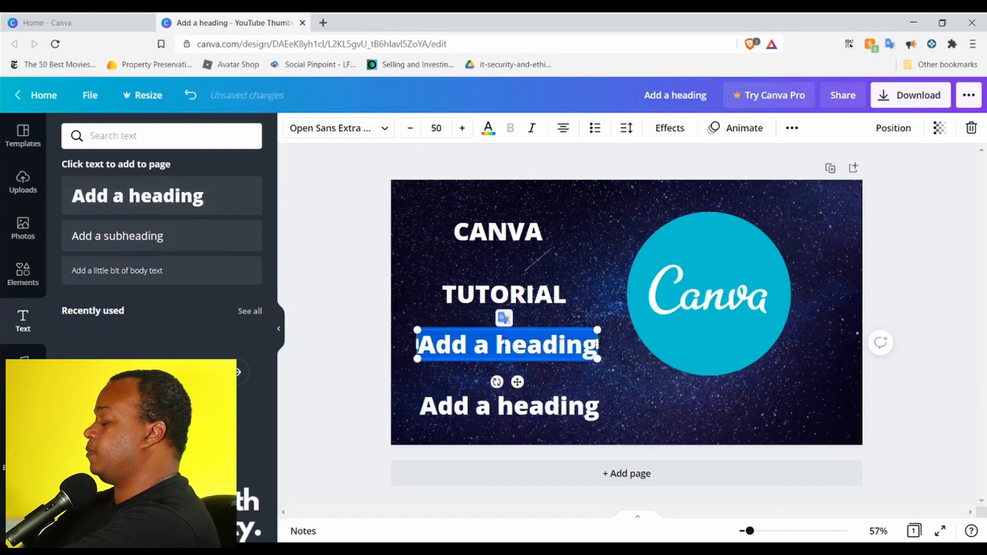
{"action": "type", "text": "iN"}
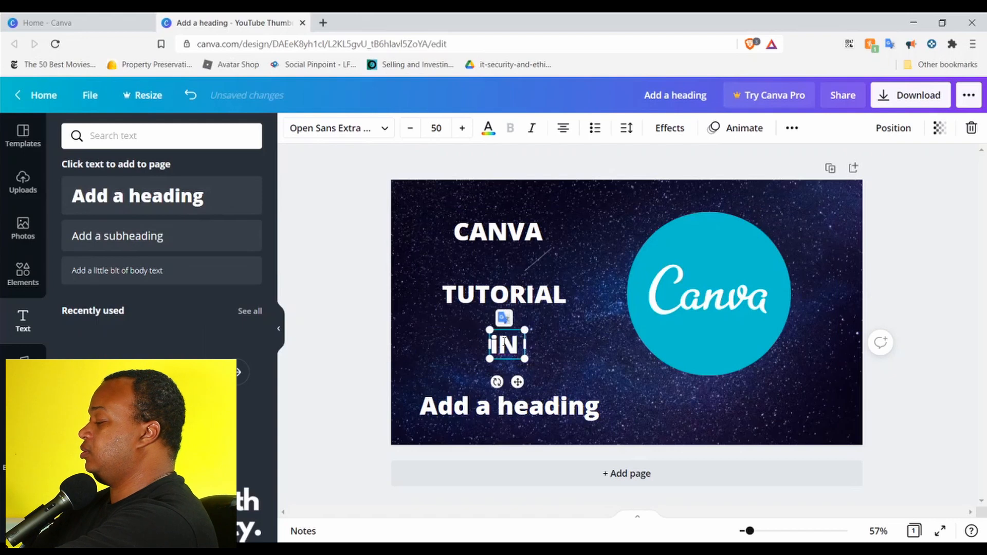
{"action": "type", "text": " uNDE"}
{"action": "key", "text": "BackSpace"}
{"action": "key", "text": "BackSpace"}
{"action": "key", "text": "BackSpace"}
{"action": "key", "text": "BackSpace"}
{"action": "key", "text": "BackSpace"}
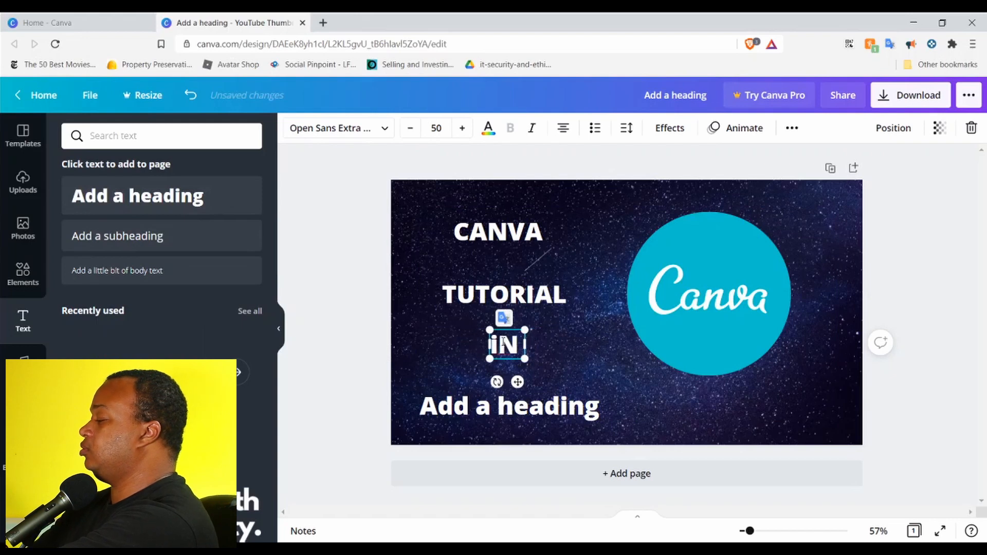
{"action": "type", "text": "UNDER"}
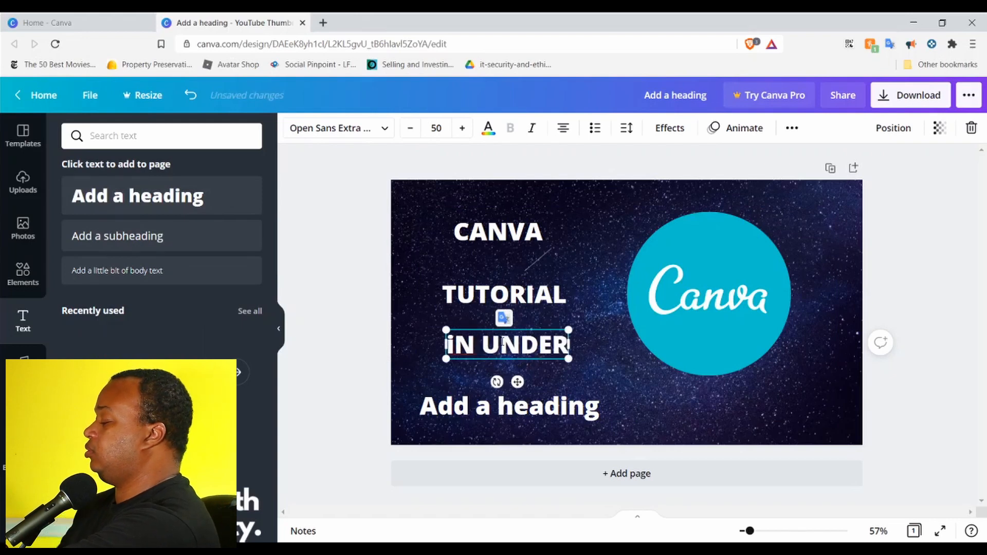
Replace the lowest heading's text with "15 MIN".
{"action": "left_click", "coordinate": [505, 406]}
{"action": "left_click", "coordinate": [505, 406]}
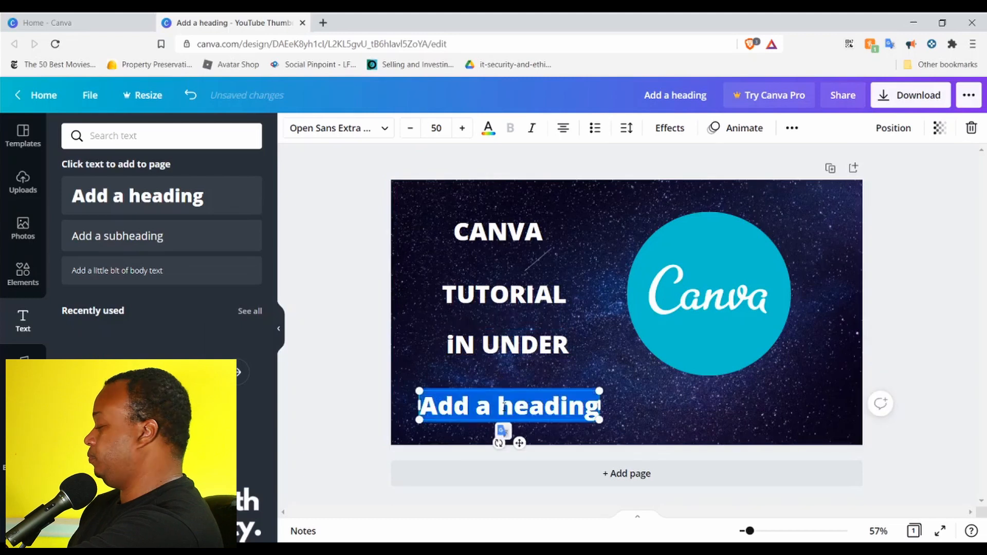
{"action": "type", "text": "1"}
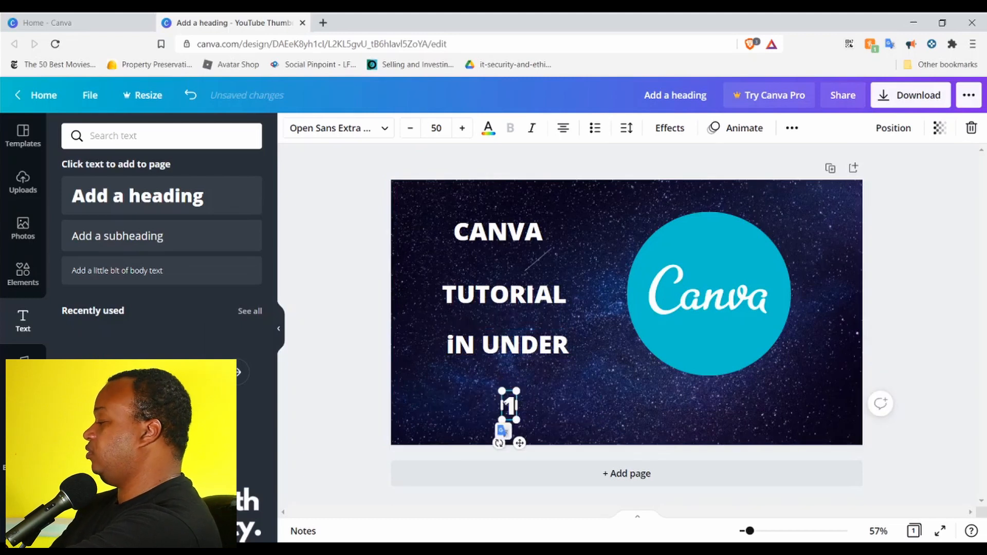
{"action": "type", "text": "5 m"}
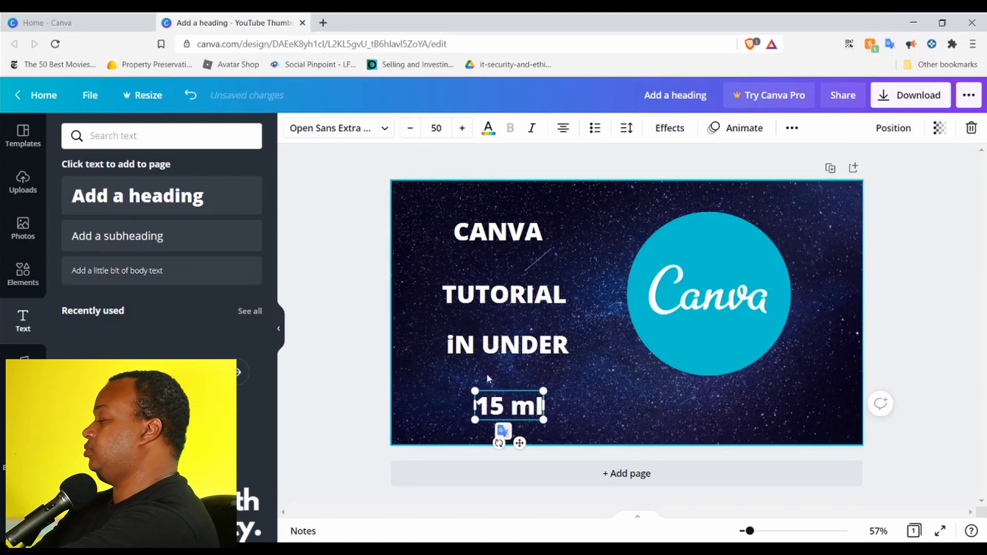
{"action": "key", "text": "BackSpace"}
{"action": "type", "text": "MIN"}
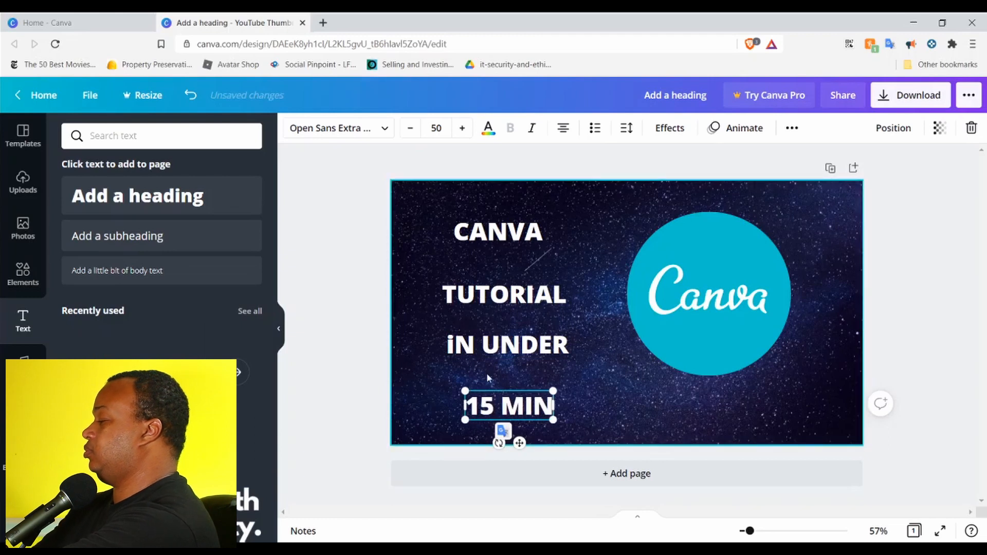
Enlarge the CANVA heading to about font size 114 and position it in the thumbnail's upper left.
{"action": "left_click", "coordinate": [520, 244]}
{"action": "left_click_drag", "start_coordinate": [549, 246], "coordinate": [664, 344]}
{"action": "left_click_drag", "start_coordinate": [561, 275], "coordinate": [508, 250]}
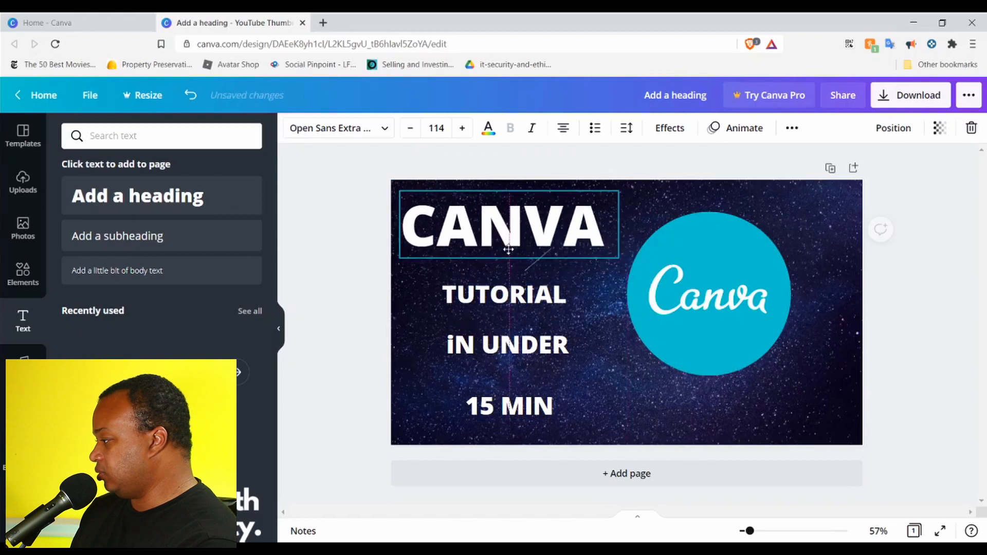
Enlarge the TUTORIAL heading to about font size 94 and place it directly beneath the CANVA heading.
{"action": "left_click", "coordinate": [508, 294]}
{"action": "left_click_drag", "start_coordinate": [568, 311], "coordinate": [663, 374]}
{"action": "left_click_drag", "start_coordinate": [576, 332], "coordinate": [531, 309]}
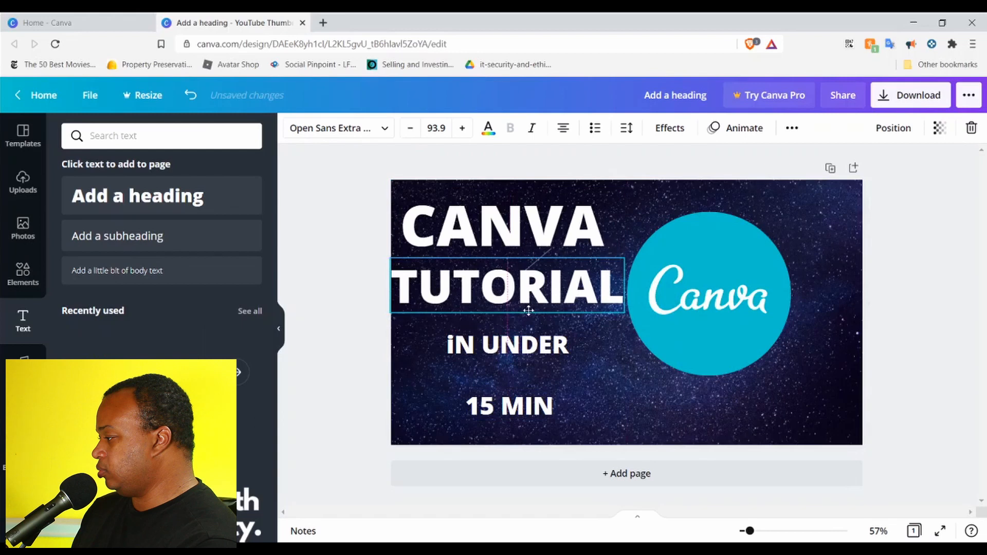
Move the Canva logo further right to clear the headings, and align the TUTORIAL heading with the left edge of CANVA.
{"action": "left_click_drag", "start_coordinate": [682, 315], "coordinate": [737, 308]}
{"action": "right_click", "coordinate": [709, 316]}
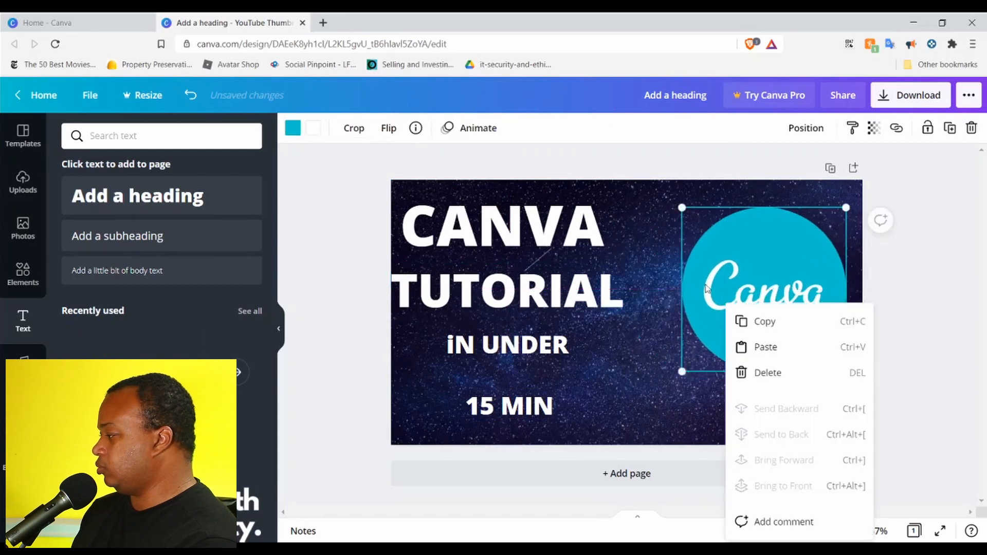
{"action": "left_click", "coordinate": [636, 239]}
{"action": "mouse_move", "coordinate": [535, 282]}
{"action": "left_mouse_down"}
{"action": "mouse_move", "coordinate": [554, 280]}
{"action": "mouse_move", "coordinate": [542, 279]}
{"action": "left_mouse_up"}
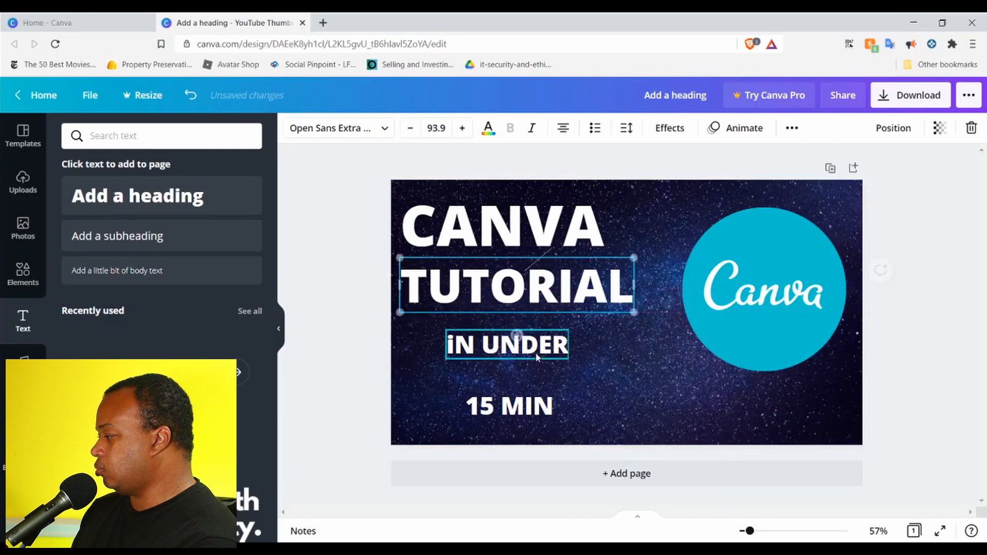
Enlarge the "iN UNDER" heading to about font size 77 and place it directly beneath TUTORIAL.
{"action": "left_click", "coordinate": [534, 352]}
{"action": "left_click_drag", "start_coordinate": [568, 360], "coordinate": [636, 391]}
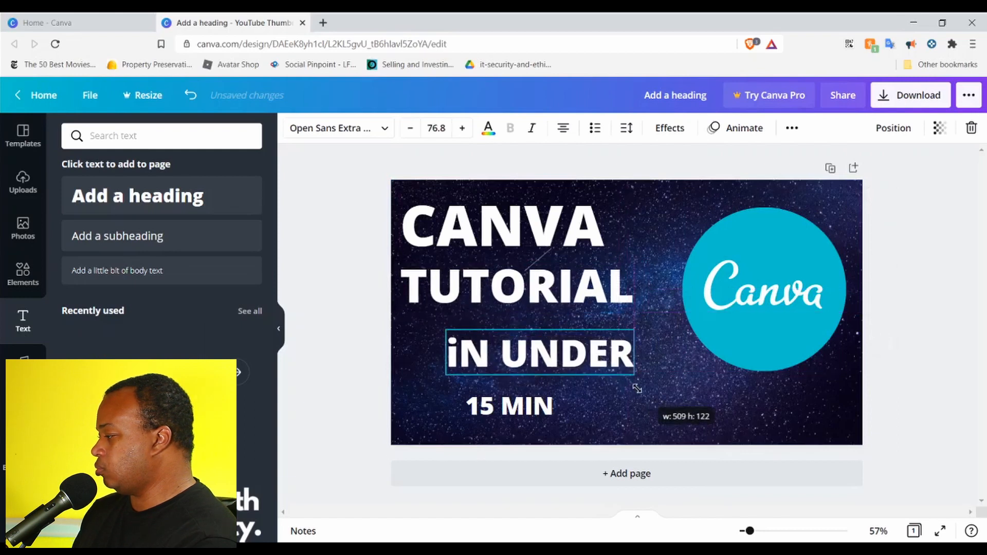
{"action": "left_click_drag", "start_coordinate": [562, 358], "coordinate": [521, 336]}
Enlarge the "15 MIN" heading to about font size 142 and place it beneath "iN UNDER", left-aligned with the CANVA heading.
{"action": "left_click", "coordinate": [531, 401]}
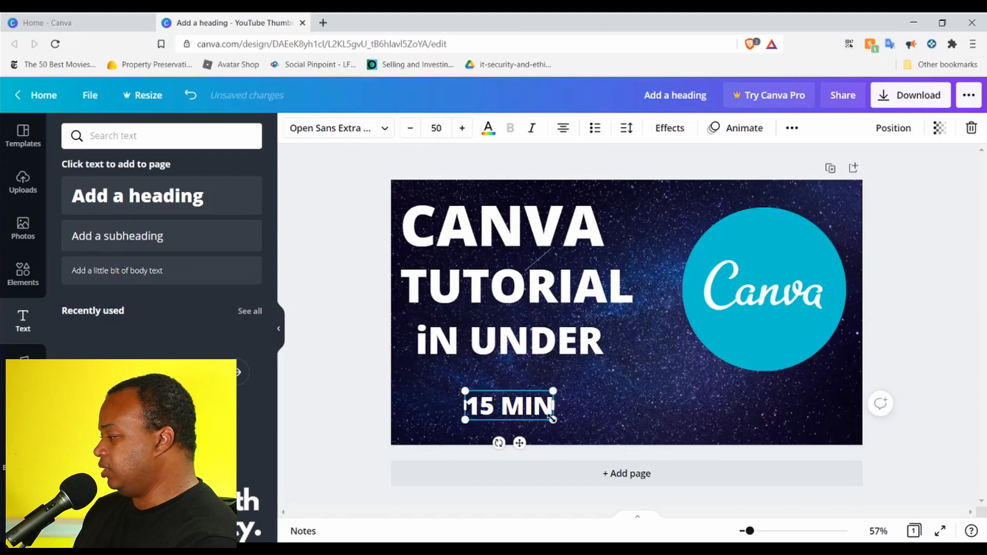
{"action": "left_click_drag", "start_coordinate": [553, 420], "coordinate": [739, 482]}
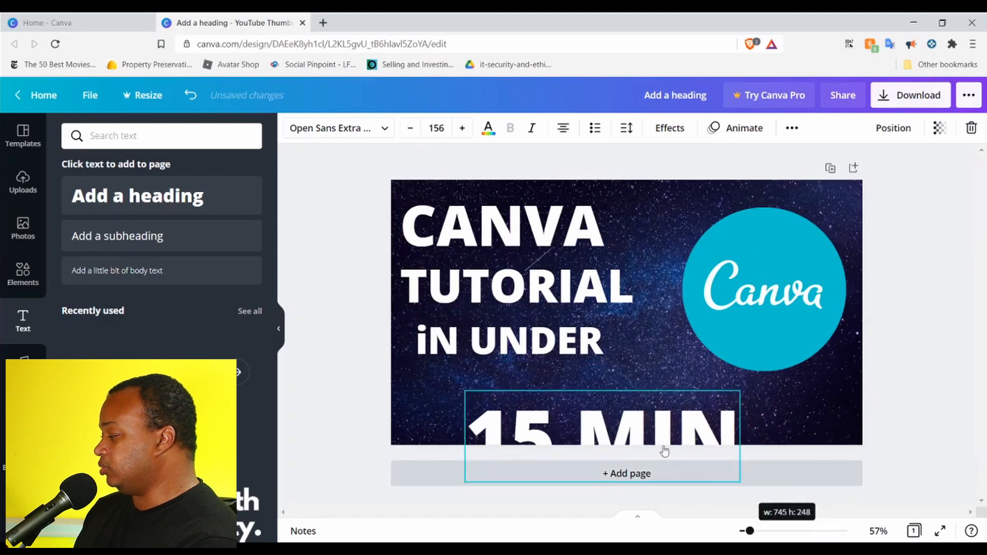
{"action": "left_click_drag", "start_coordinate": [633, 409], "coordinate": [582, 403]}
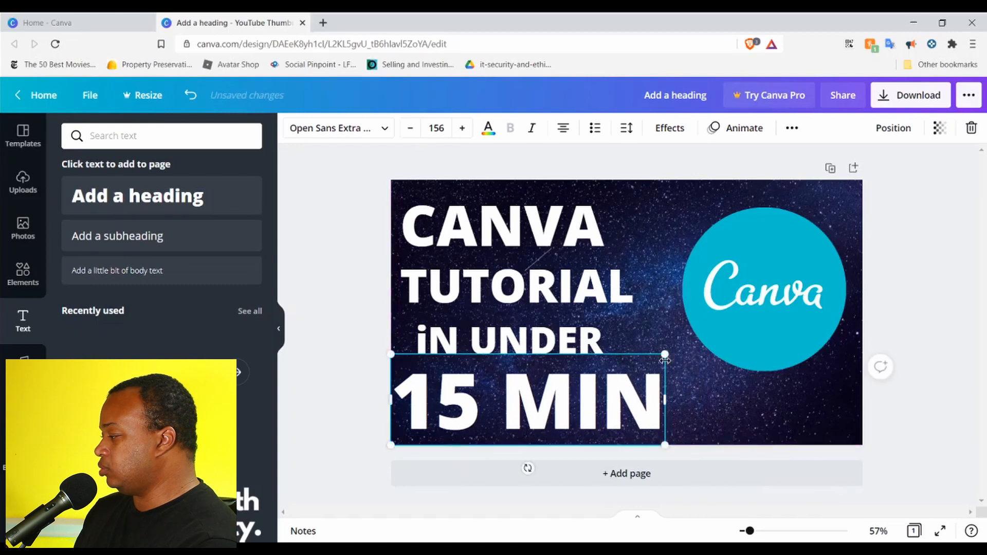
{"action": "mouse_move", "coordinate": [638, 367]}
{"action": "left_mouse_down"}
{"action": "mouse_move", "coordinate": [597, 367]}
{"action": "mouse_move", "coordinate": [640, 368]}
{"action": "left_mouse_up"}
{"action": "mouse_move", "coordinate": [522, 389]}
{"action": "left_mouse_down"}
{"action": "mouse_move", "coordinate": [538, 397]}
{"action": "mouse_move", "coordinate": [530, 395]}
{"action": "left_mouse_up"}
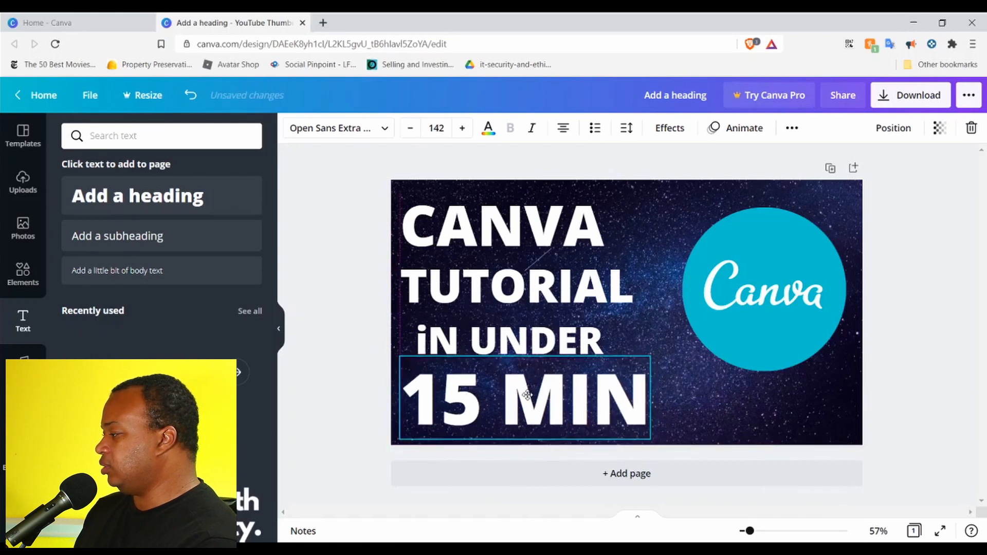
{"action": "left_click", "coordinate": [315, 236]}
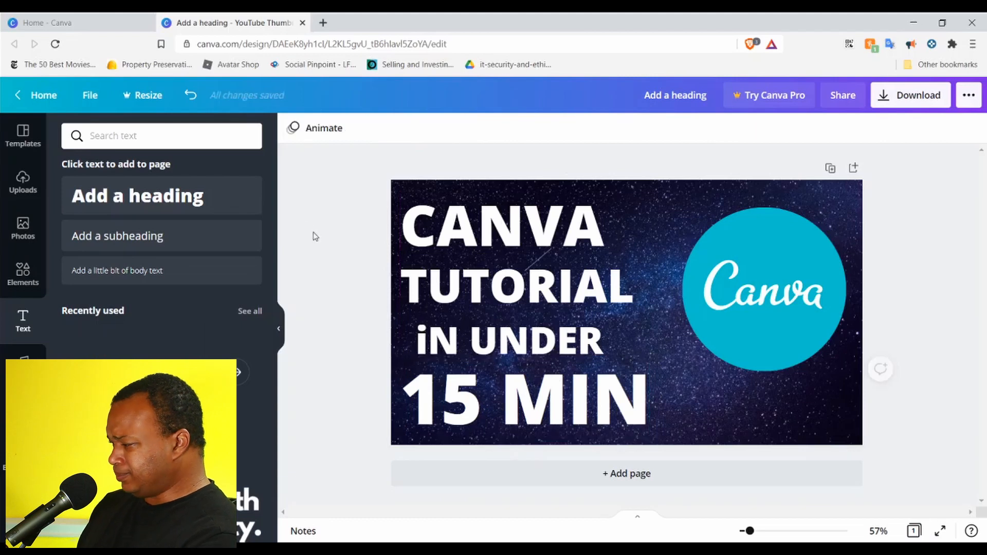
Enlarge the Canva logo and reposition it to fill the space between the headings and the thumbnail's right edge.
{"action": "left_click", "coordinate": [831, 288]}
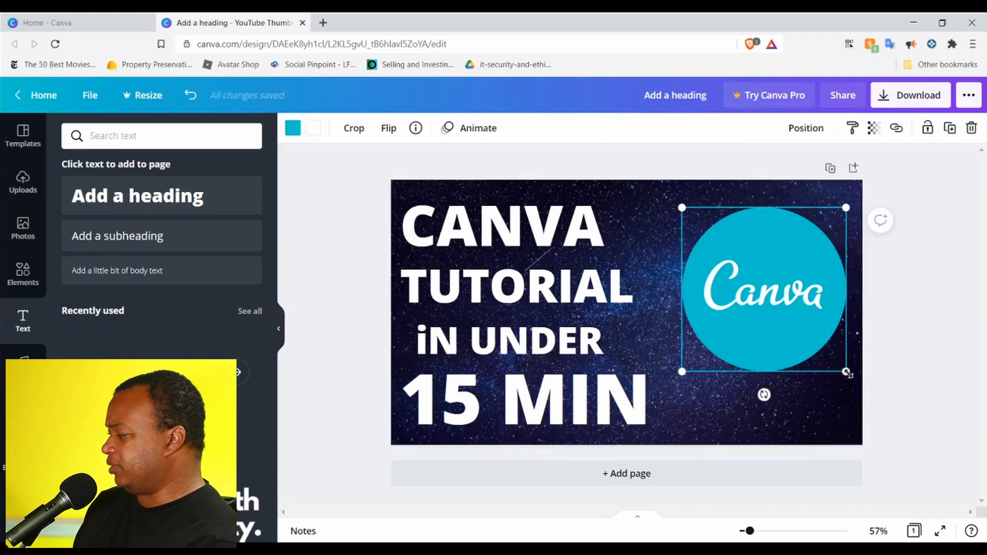
{"action": "left_click_drag", "start_coordinate": [855, 411], "coordinate": [857, 420]}
{"action": "left_click_drag", "start_coordinate": [819, 346], "coordinate": [795, 345]}
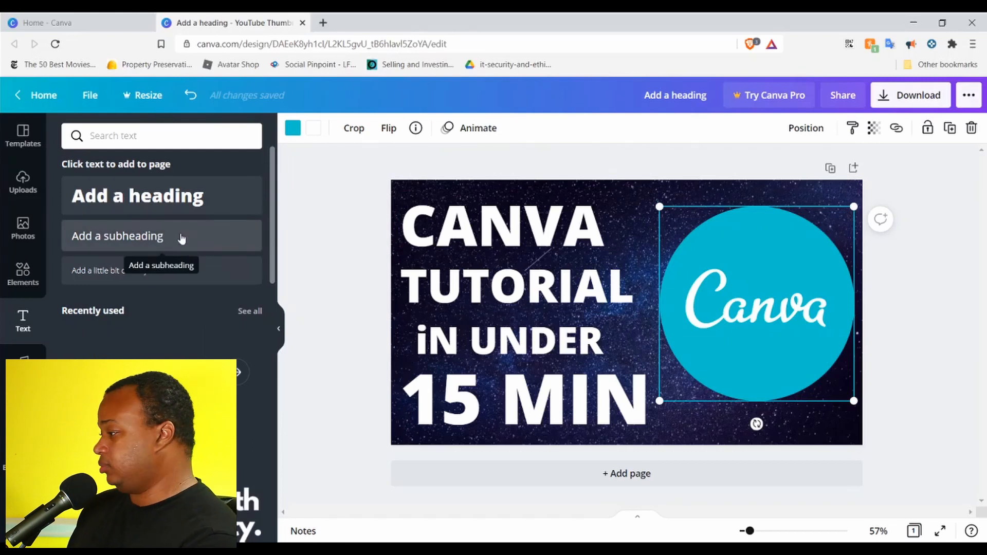
Search the graphic elements library for "SQUARE".
{"action": "left_click", "coordinate": [23, 274]}
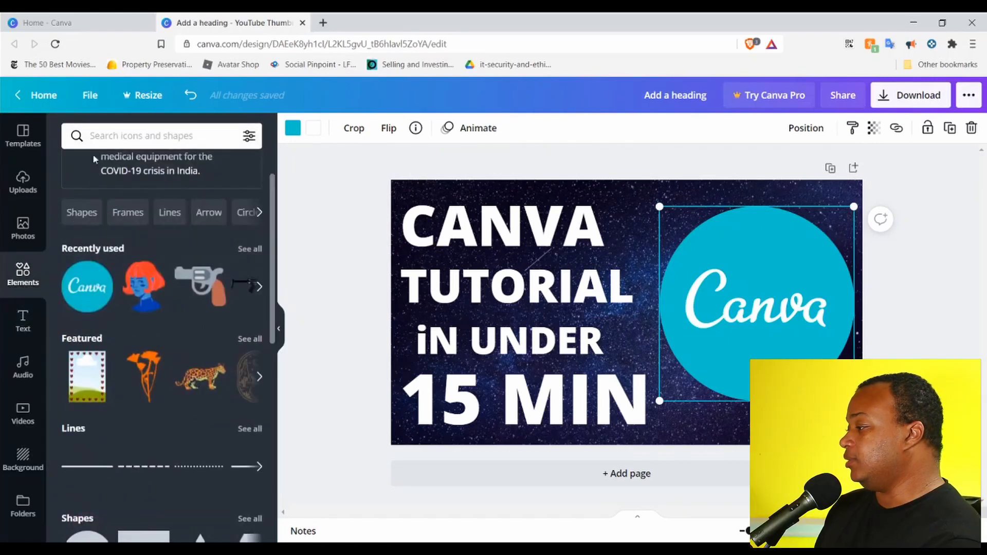
{"action": "left_click", "coordinate": [116, 146]}
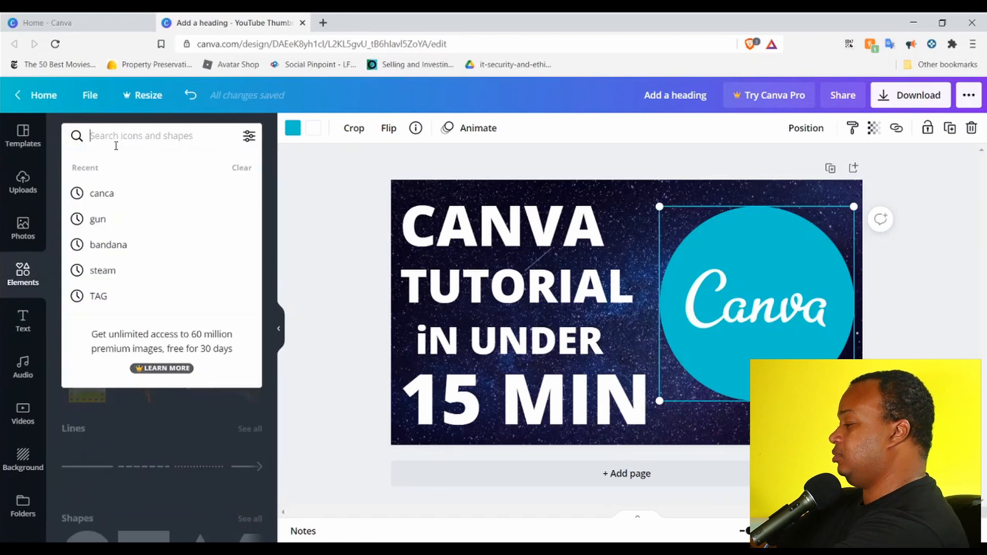
{"action": "type", "text": "SQUA"}
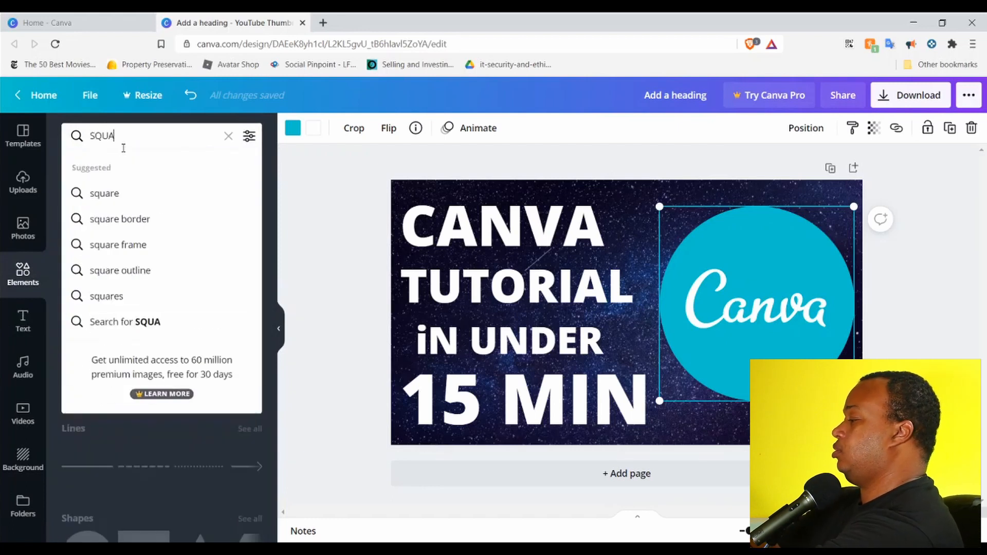
{"action": "type", "text": "RE"}
{"action": "key", "text": "Return"}
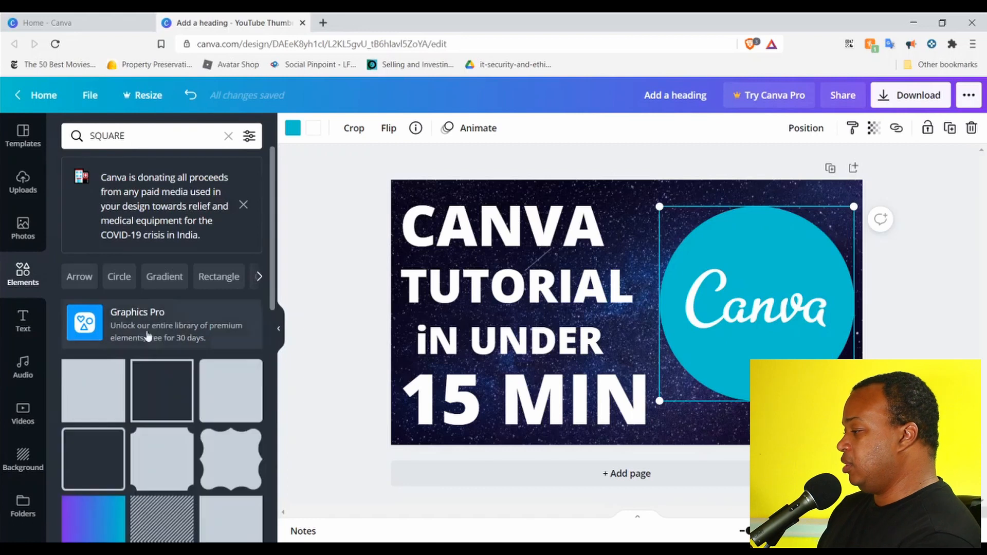